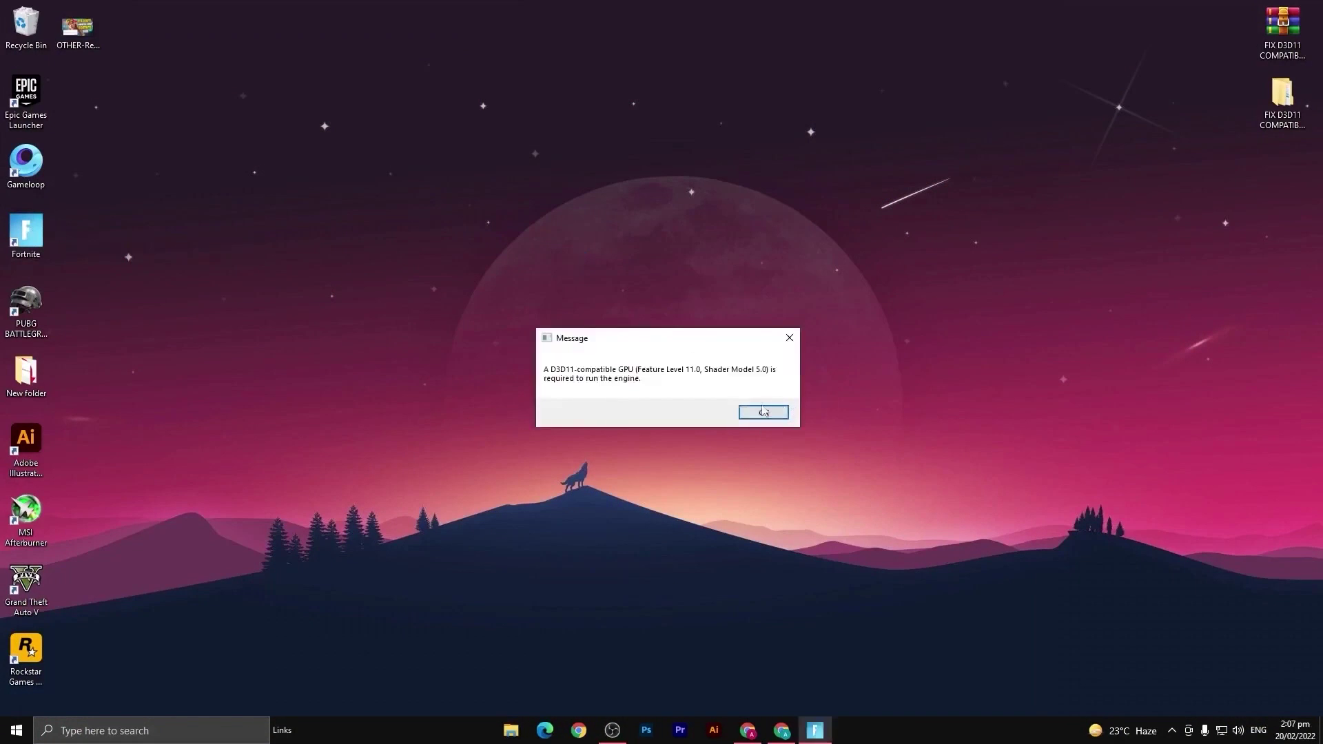
Step: Dismiss the D3D11-compatible GPU error message and move the FIX D3D11 archive and folder to the middle of the desktop
left_click_drag(679, 344, 715, 265)
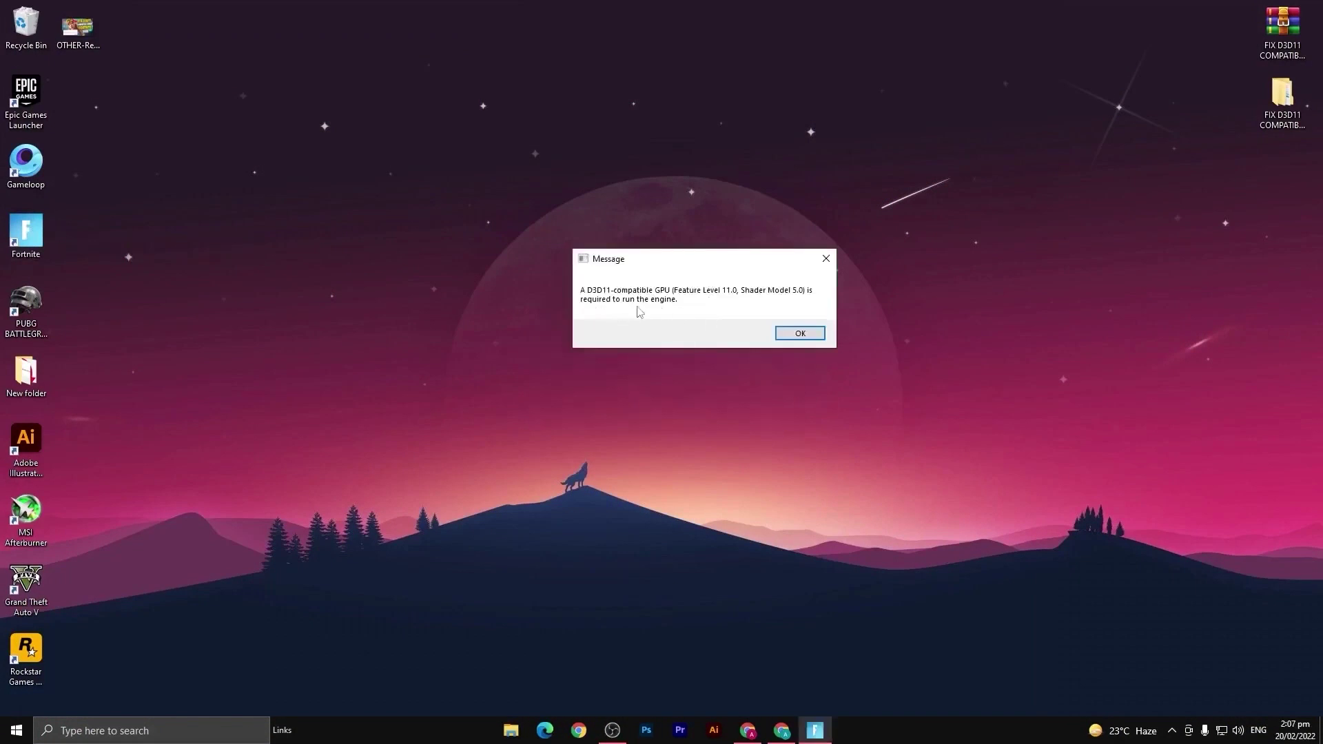
left_click(810, 335)
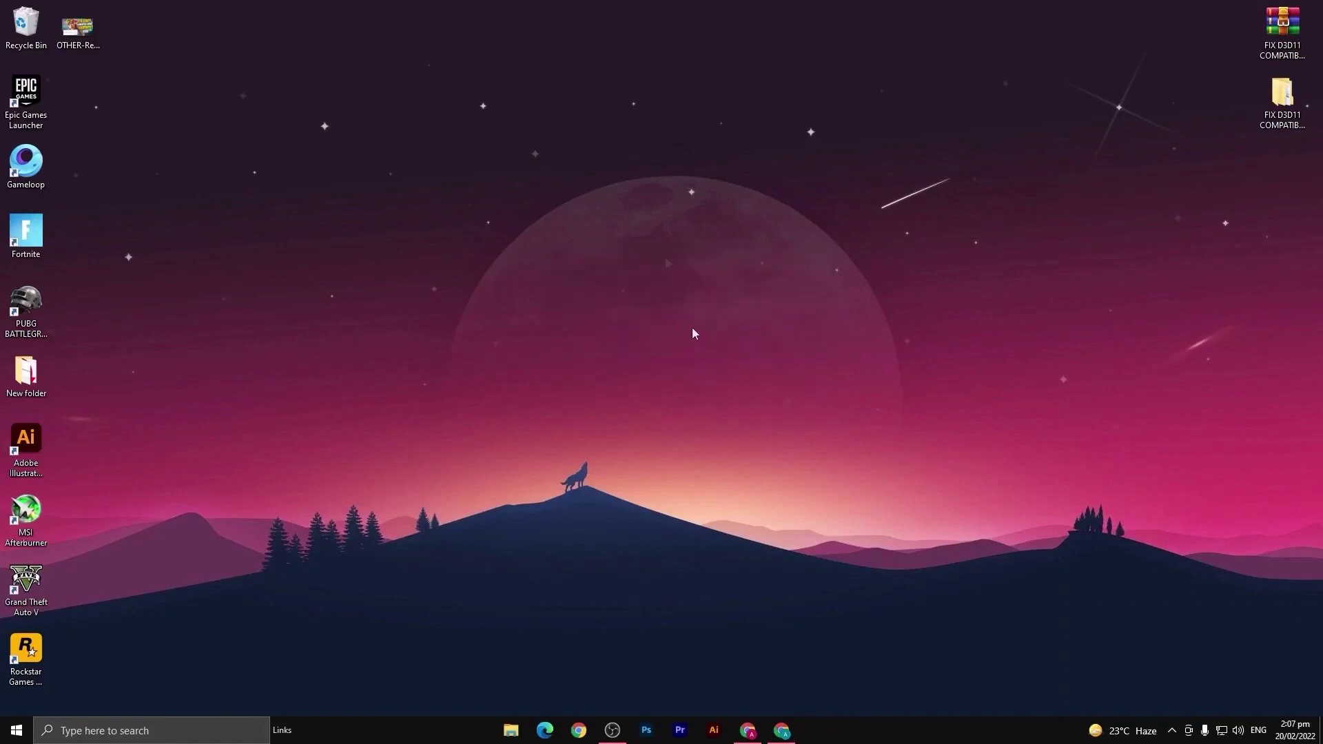
left_click_drag(1217, 35, 758, 238)
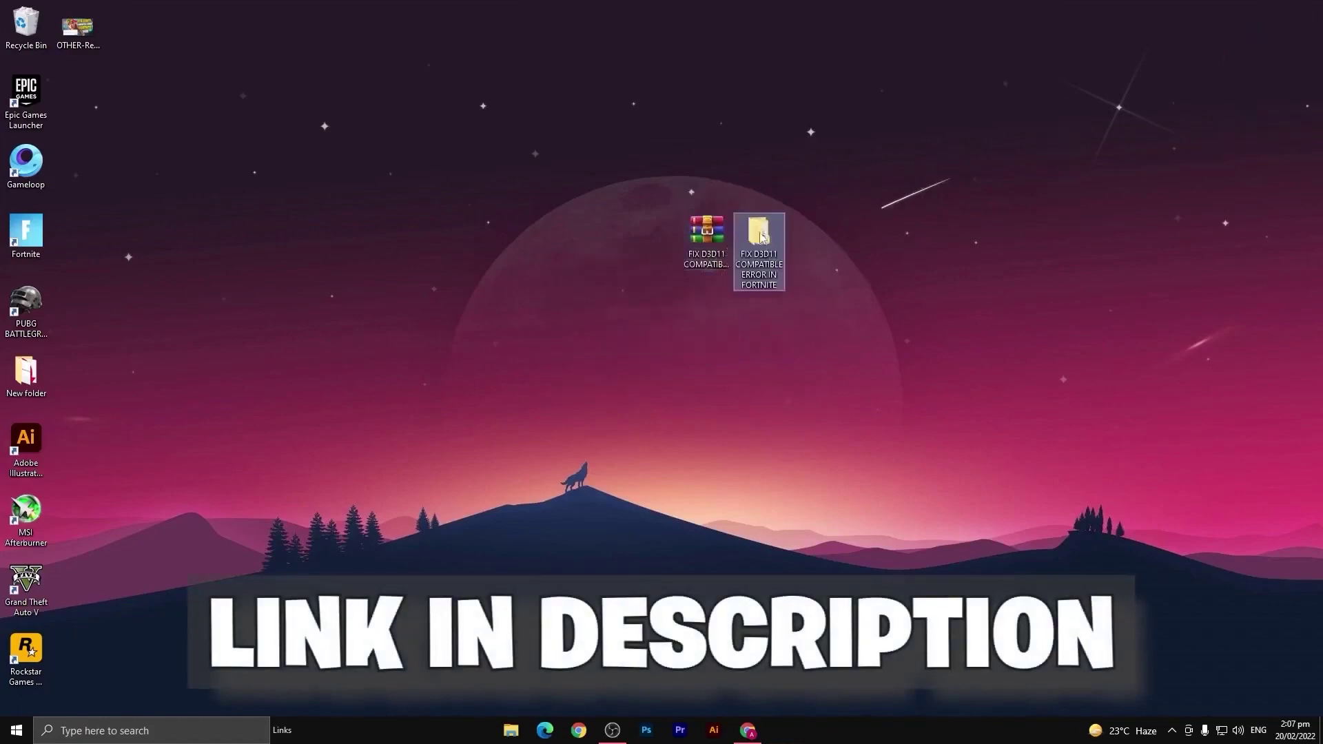
left_click(718, 197)
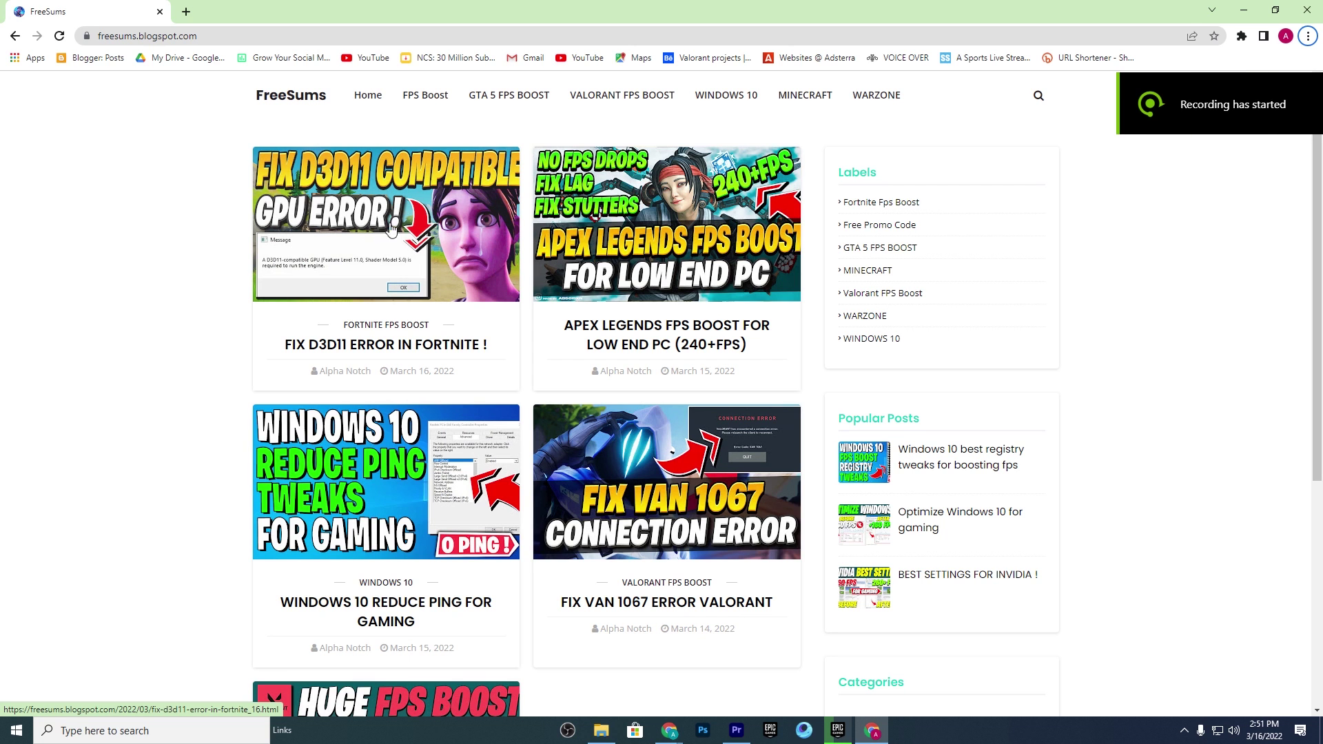
Step: Open the "FIX D3D11 ERROR IN FORTNITE !" post from the FPS Boost category and follow its download link
left_click(427, 99)
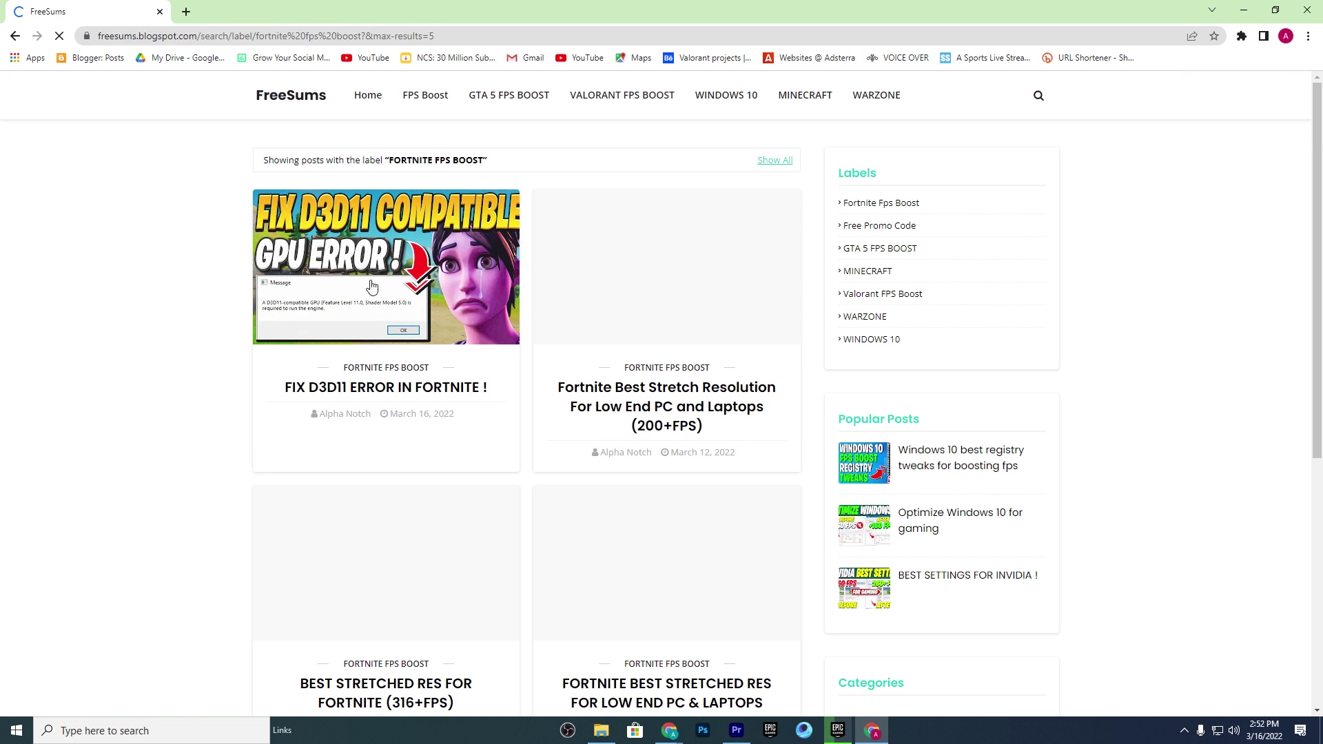
left_click(395, 287)
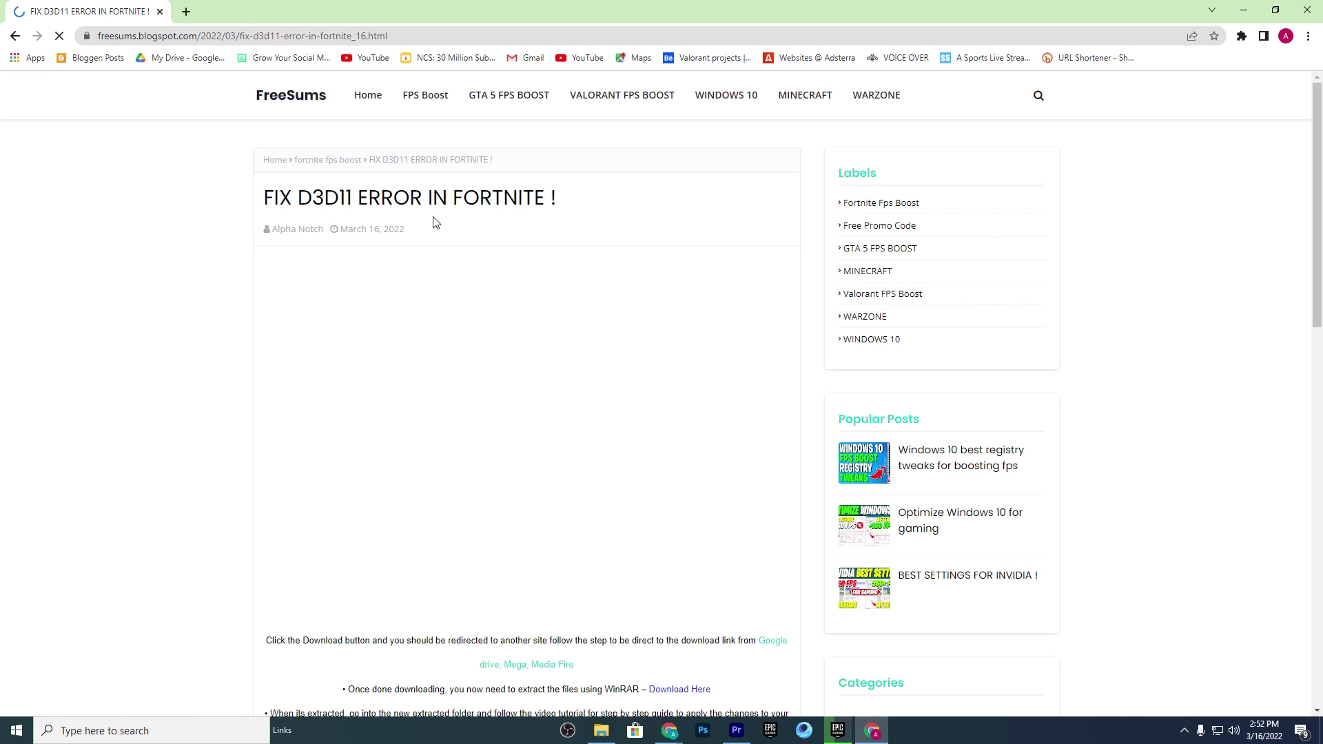
scroll(441, 227, "down", 2)
scroll(526, 245, "down", 7)
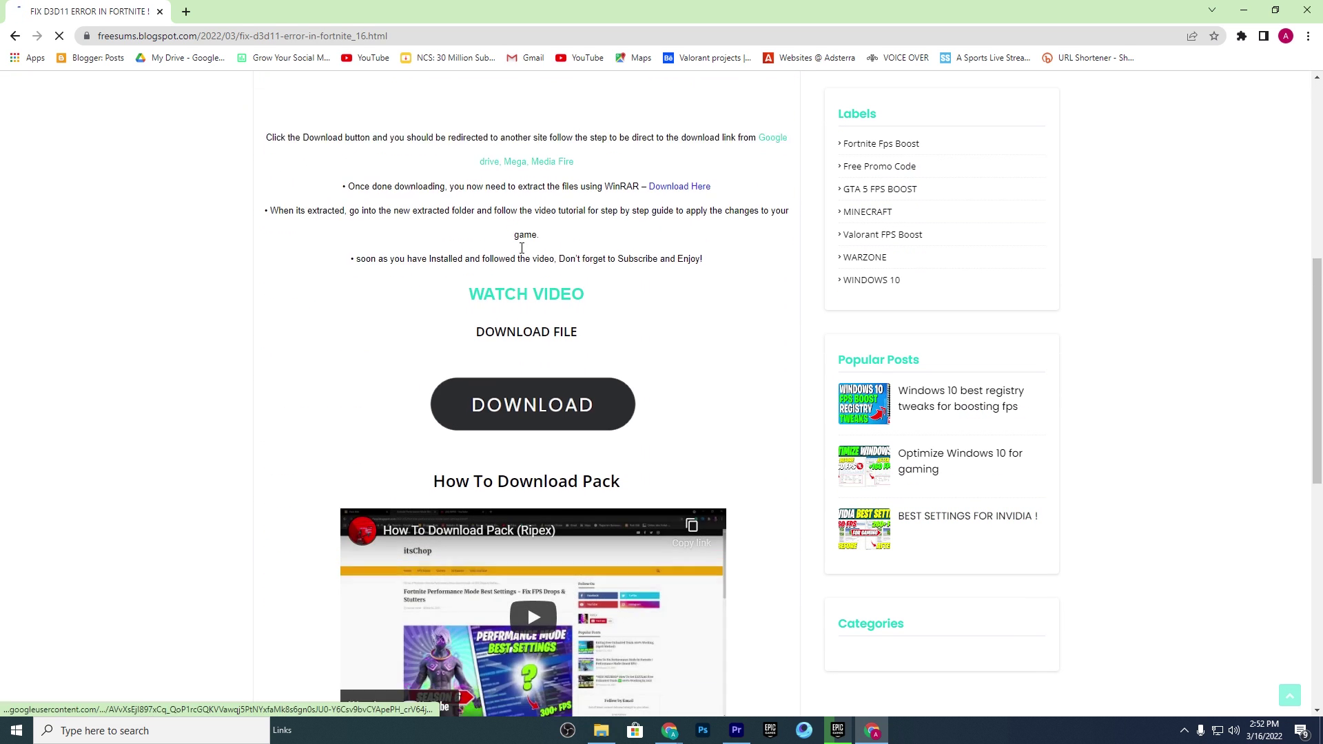
left_click(529, 283)
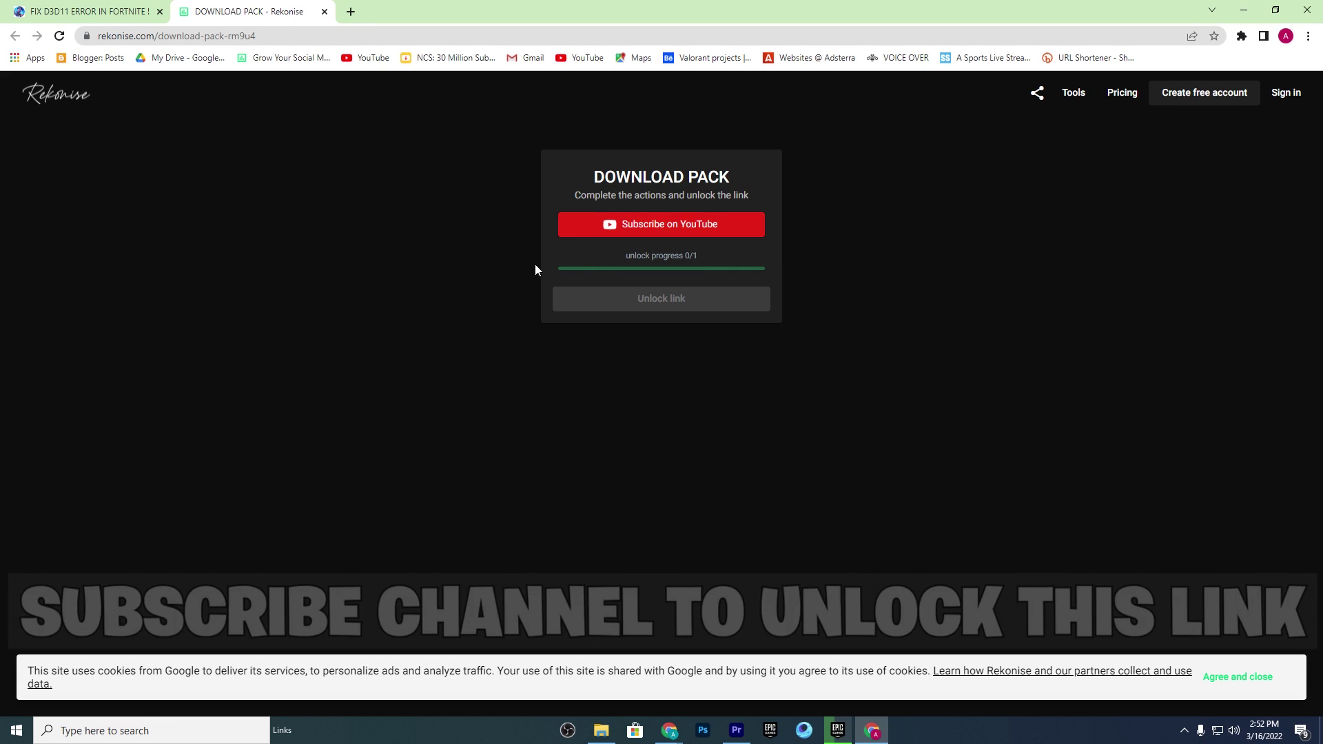
Step: Subscribe to the ADEX YouTube channel as the required action and unlock the download pack link
left_click(660, 229)
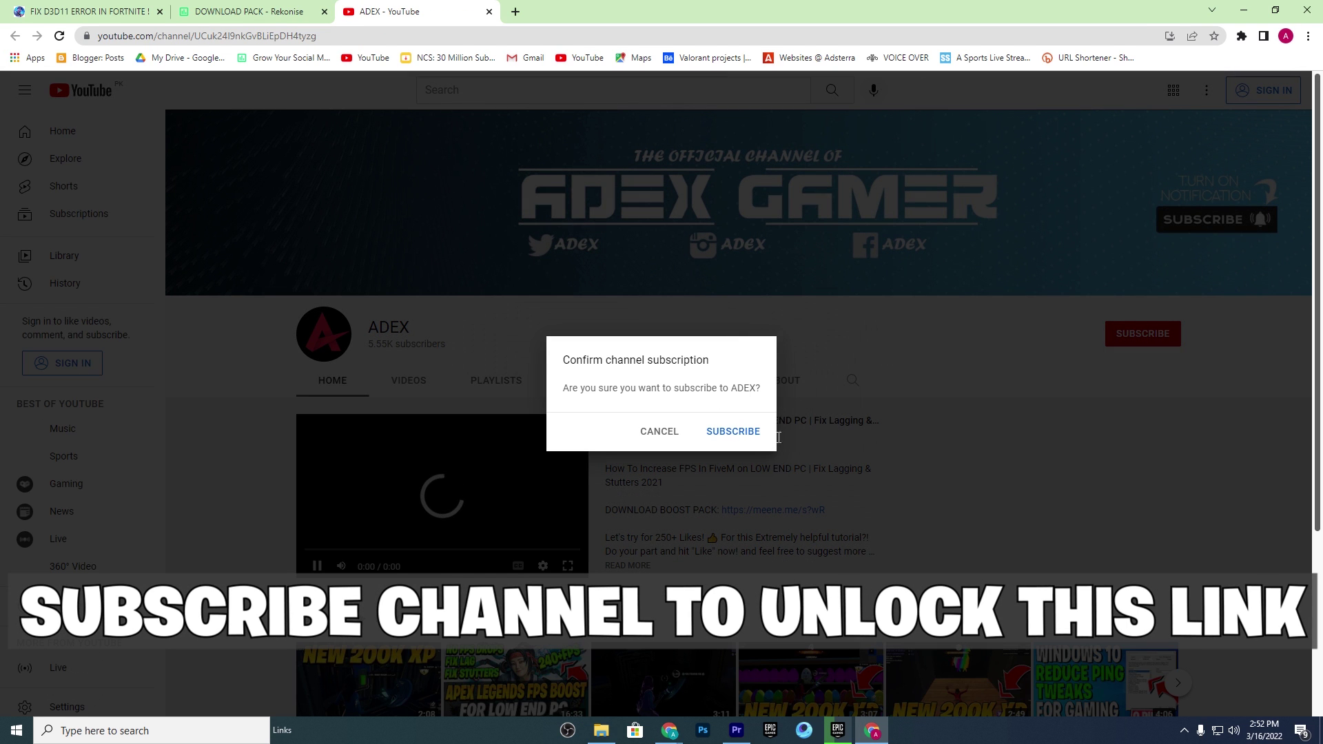
left_click(733, 431)
key("ctrl+shift+Tab")
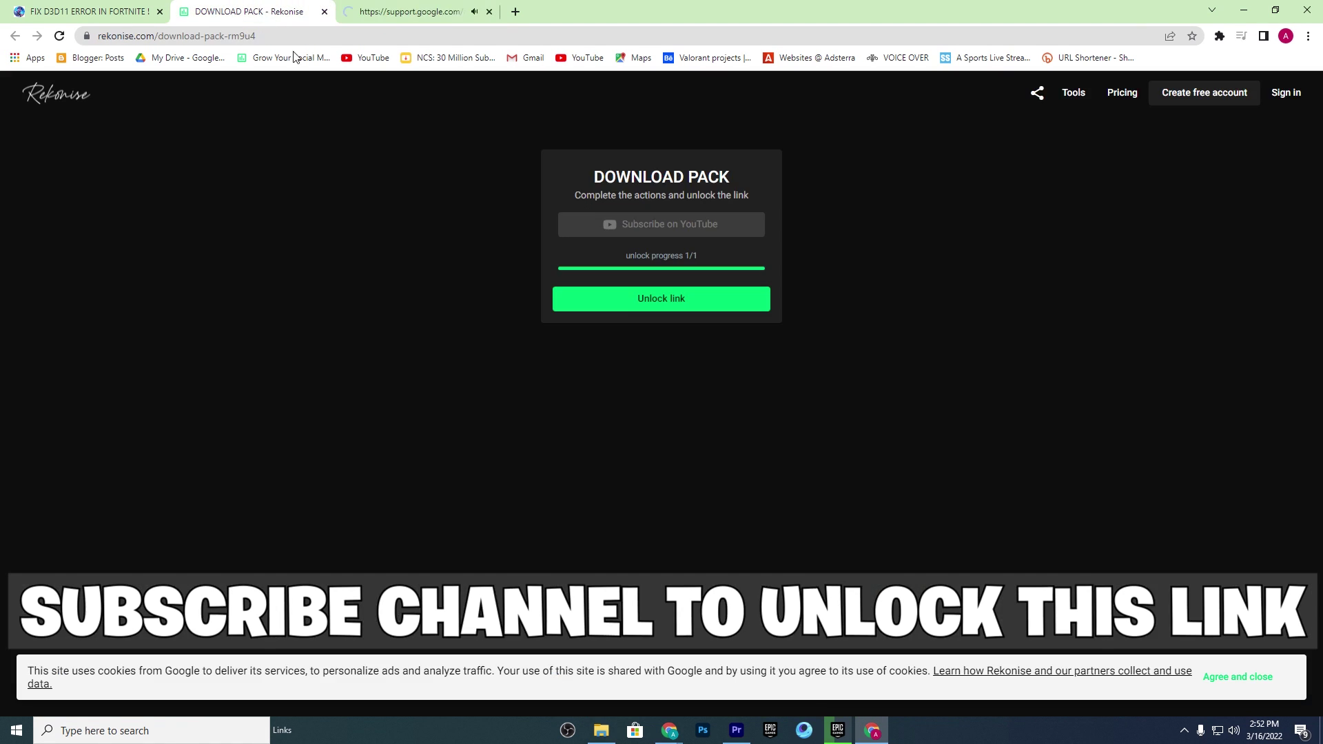
left_click(675, 301)
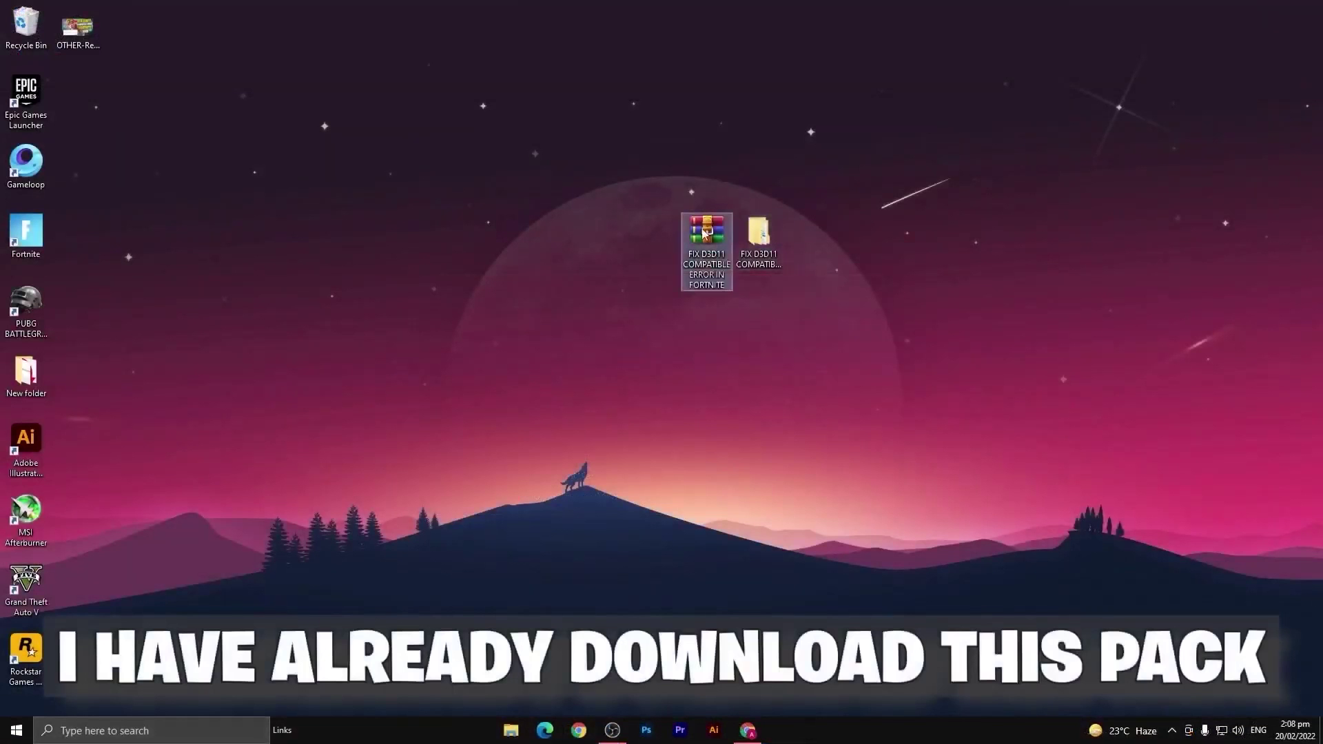
Step: Open the Directx 12 & 11 folder inside the extracted FIX D3D11 COMPATIBLE ERROR IN FORTNITE folder on the desktop
right_click(695, 226)
left_click(775, 234)
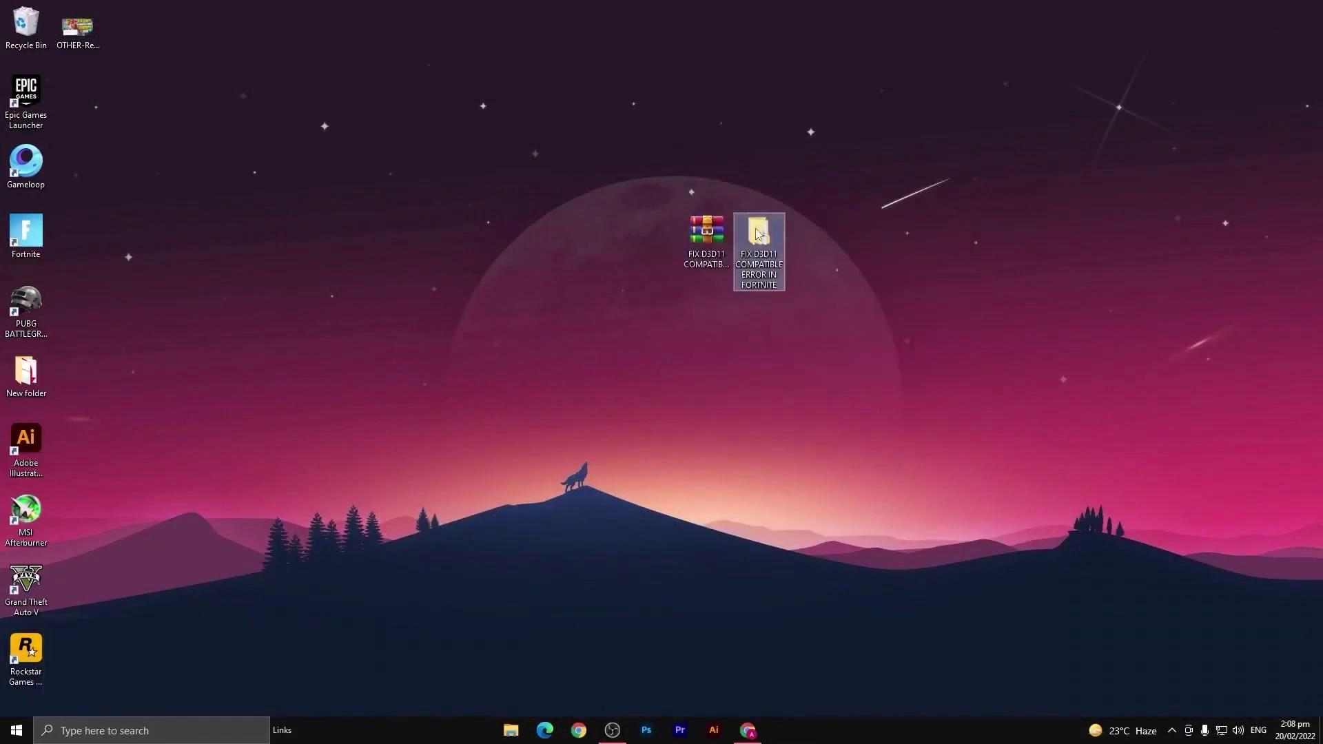
double_click(775, 234)
left_click(256, 92)
double_click(255, 91)
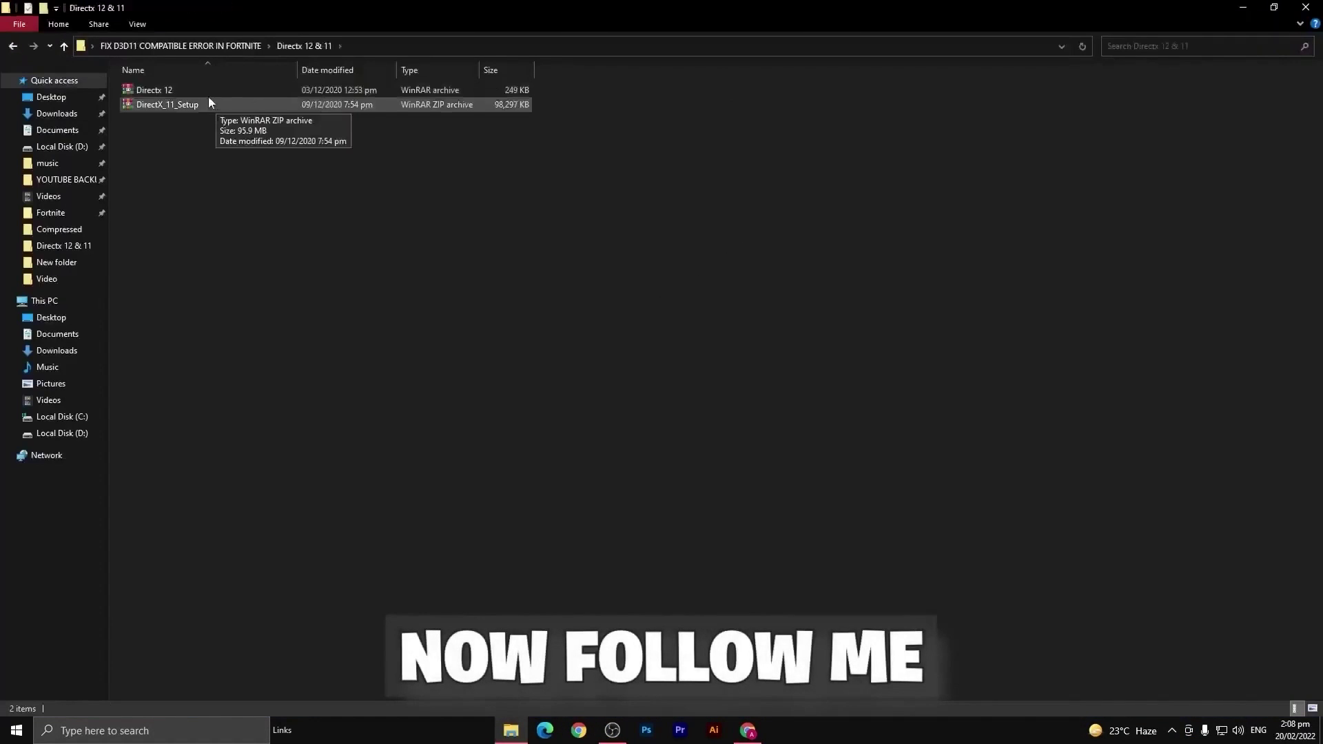
Step: Open the DirectX_11_Setup archive, dismiss the WinRAR license reminder, and run DXSETUP.exe
double_click(195, 105)
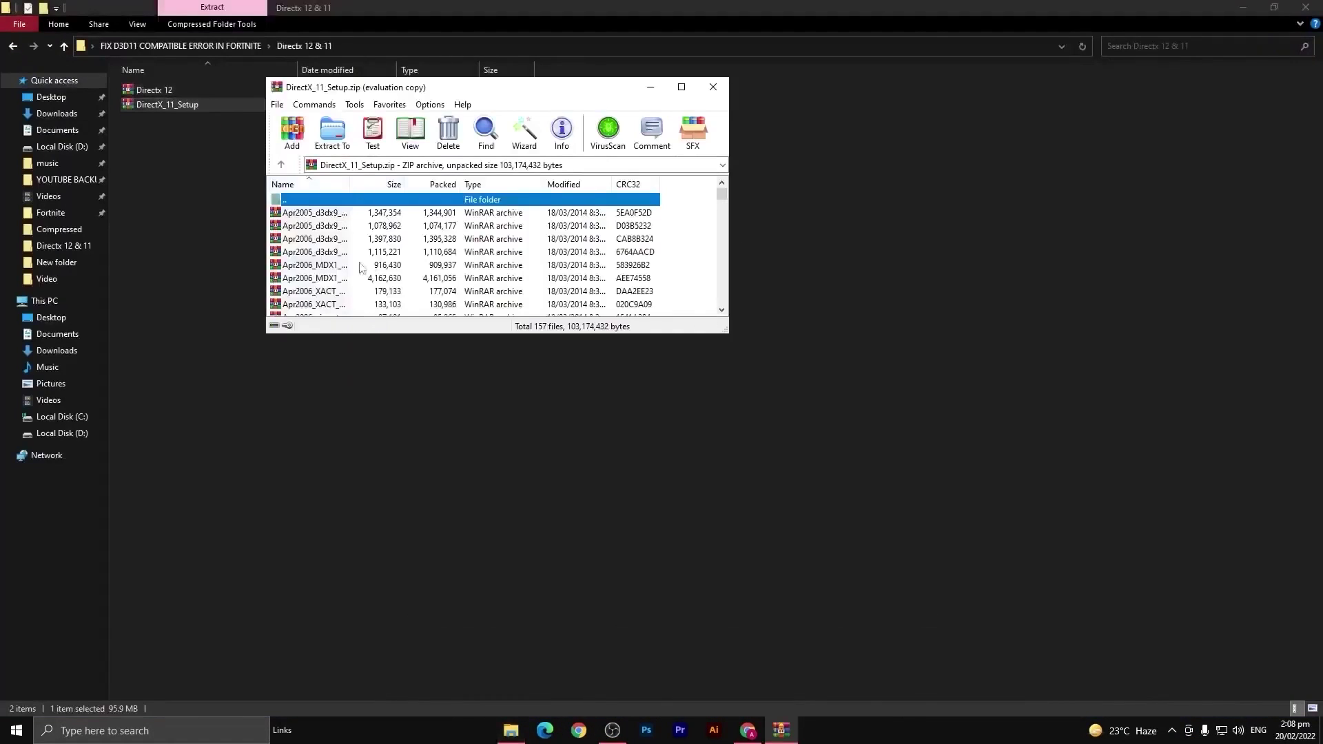
scroll(361, 268, "down", 10)
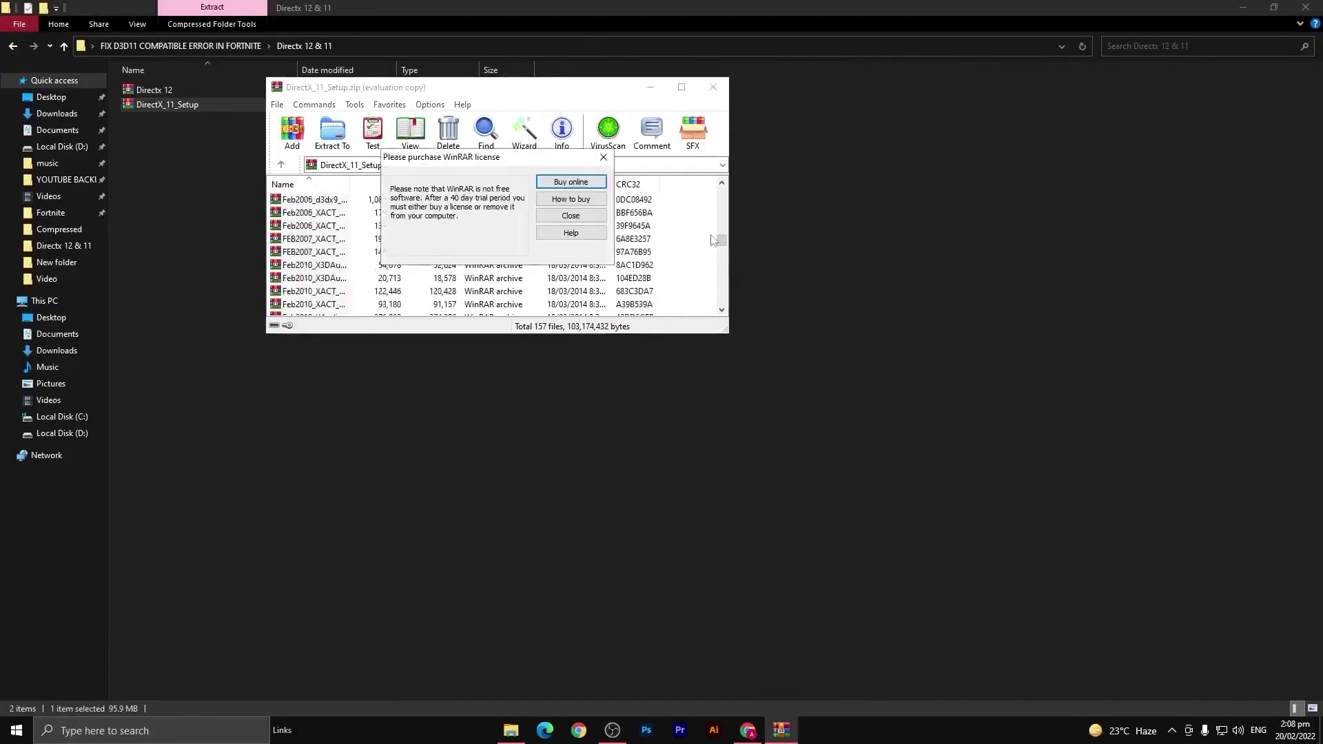
left_click(603, 157)
left_click_drag(721, 242, 702, 312)
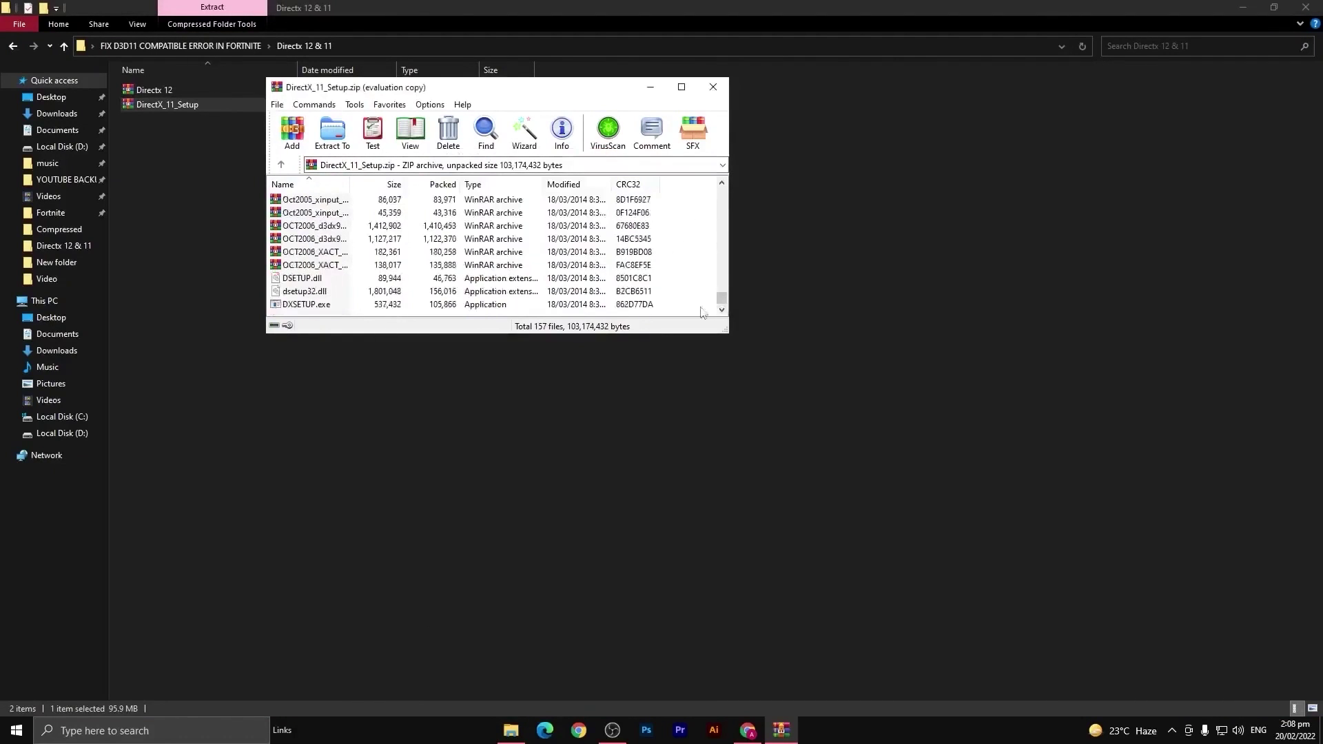
double_click(306, 305)
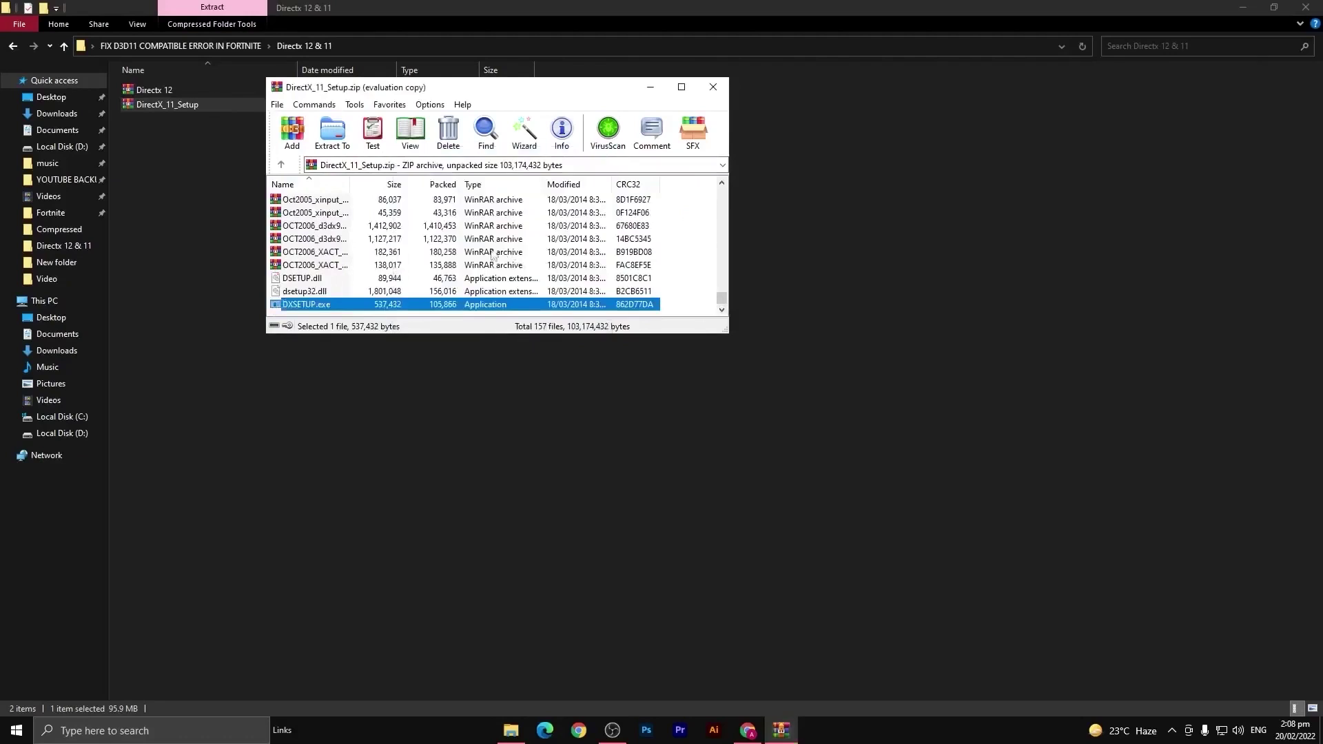
Step: Accept the DirectX license agreement, complete the installation, and close the DirectX_11_Setup archive
left_click(205, 238)
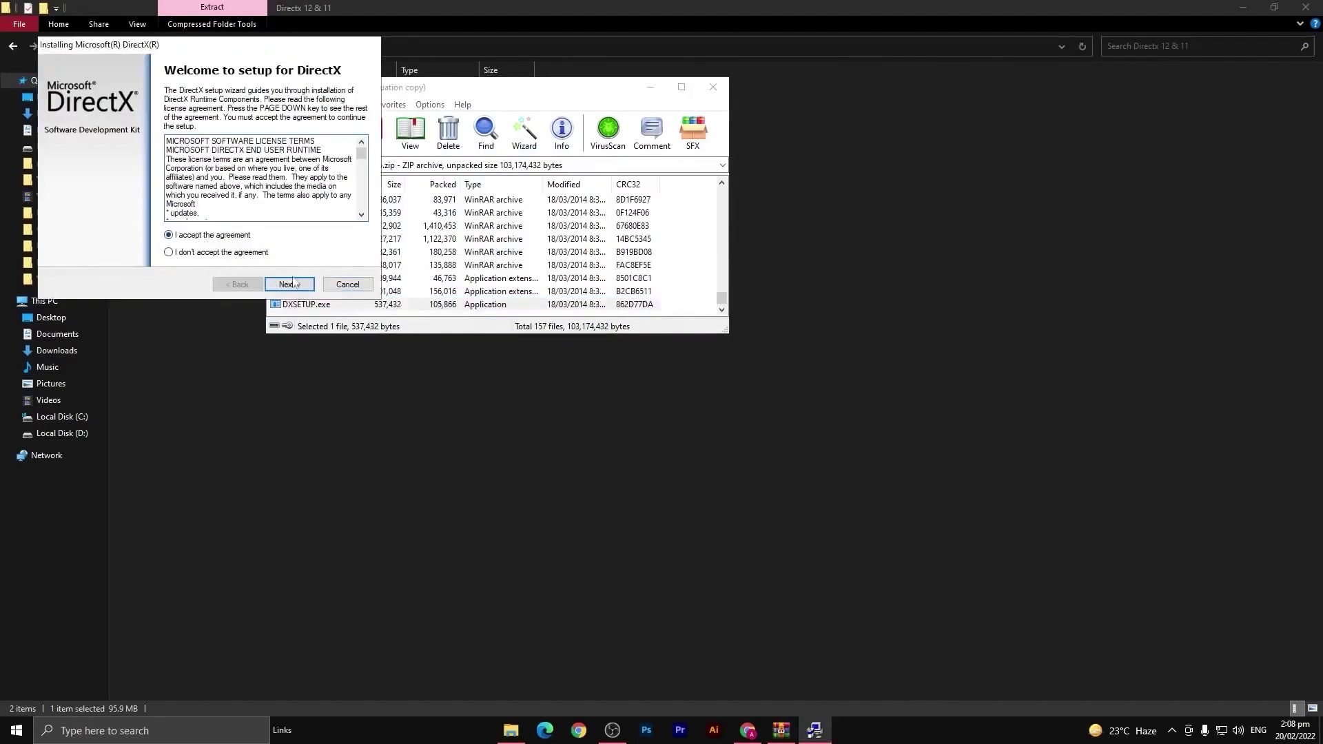
left_click(289, 284)
left_click(288, 283)
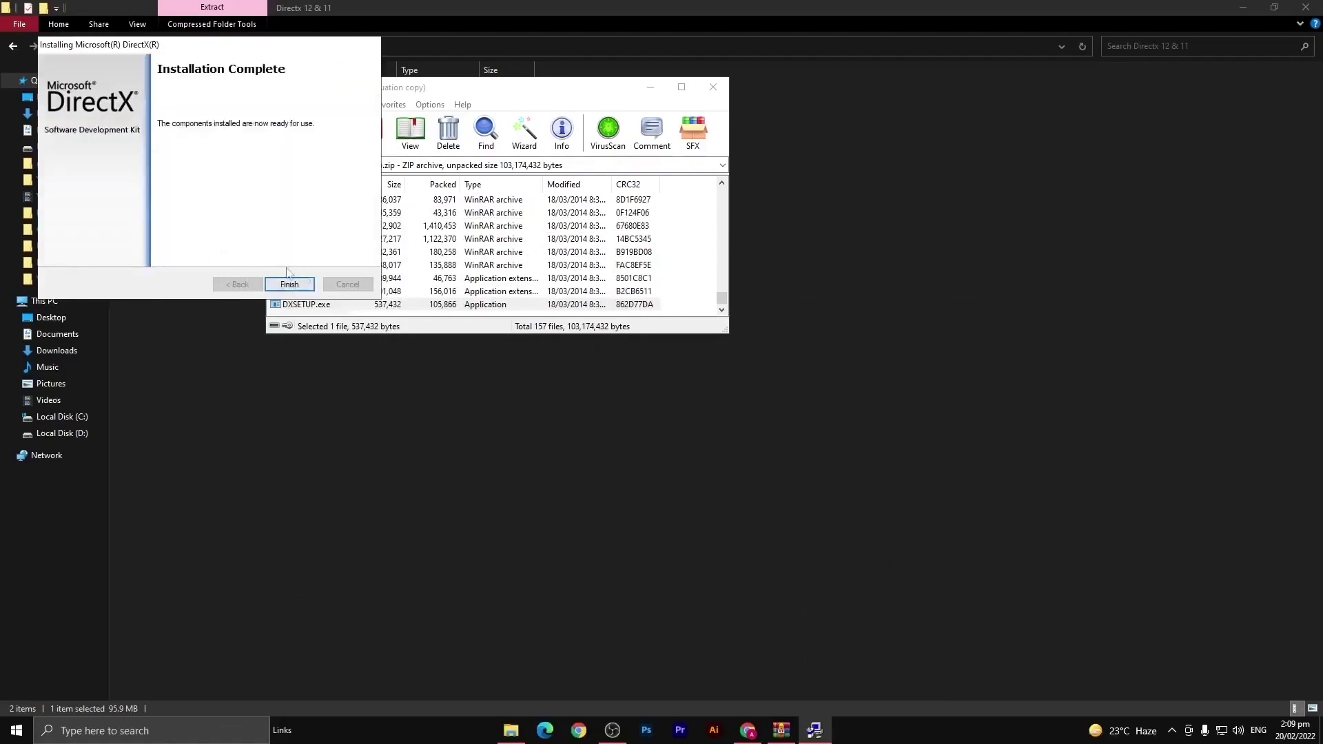
left_click(292, 284)
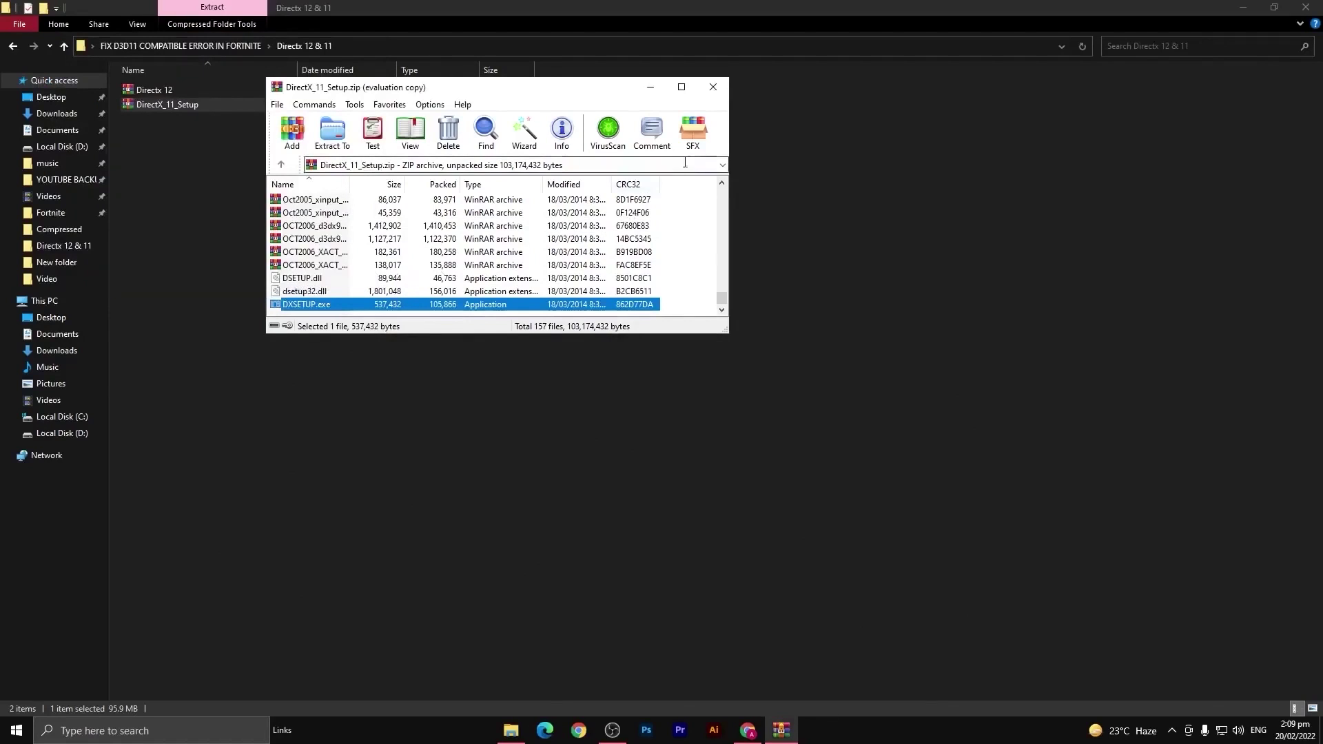
left_click(713, 87)
Step: Run Directx 12.exe from the Directx 12 archive, accept the agreement, complete the setup wizard, and close the archive
double_click(206, 91)
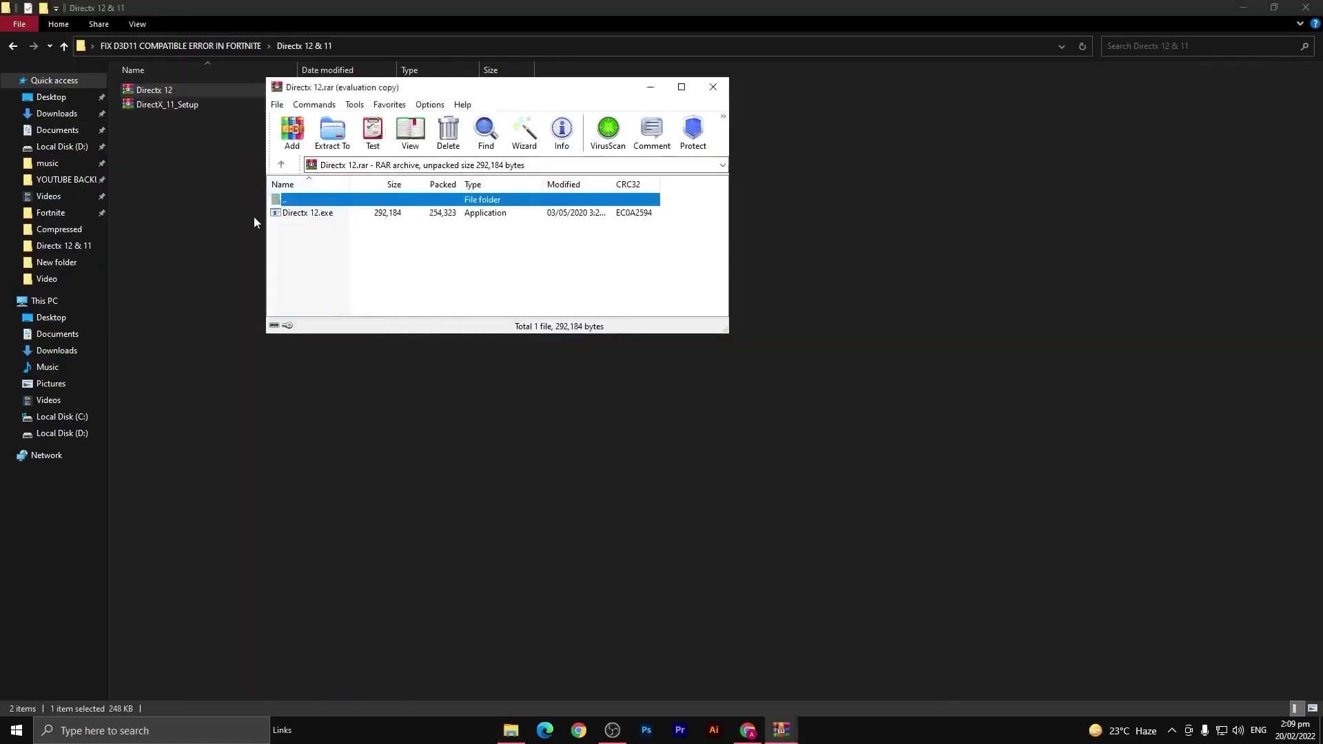
left_click(293, 214)
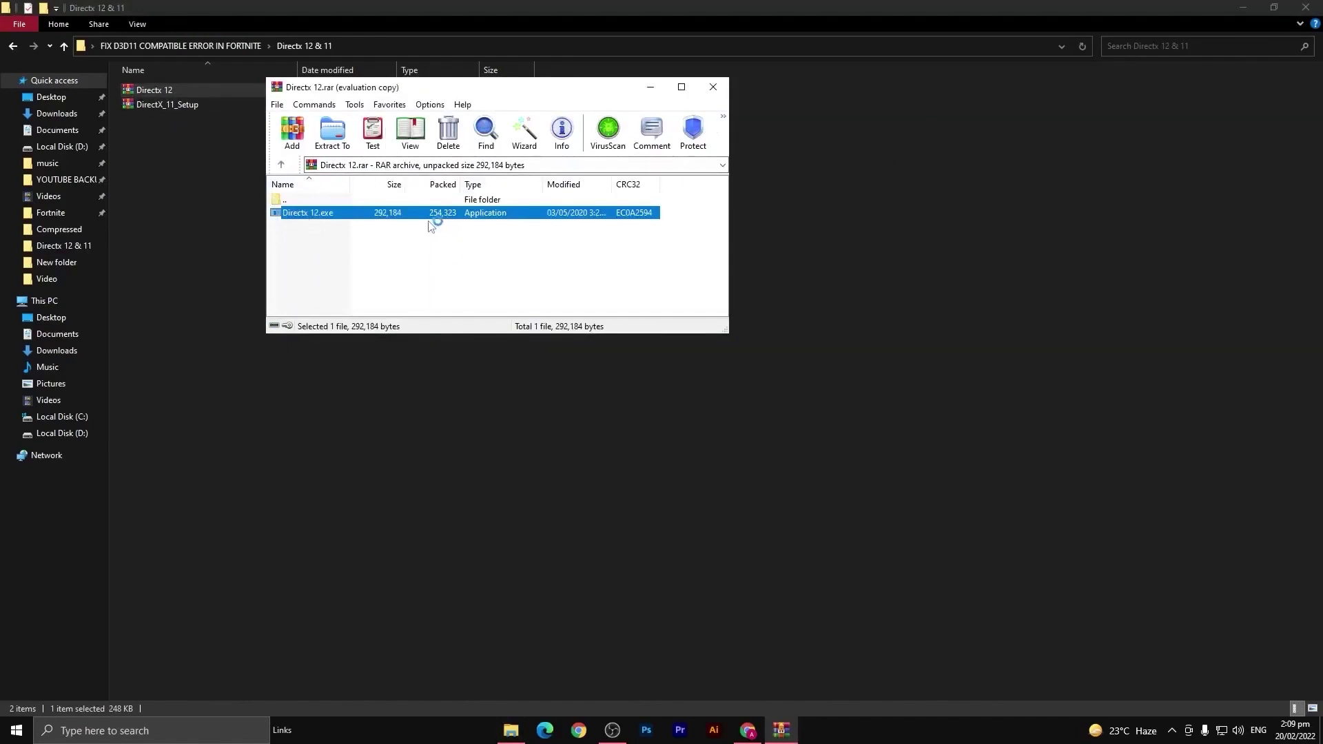
left_click(242, 271)
left_click(322, 320)
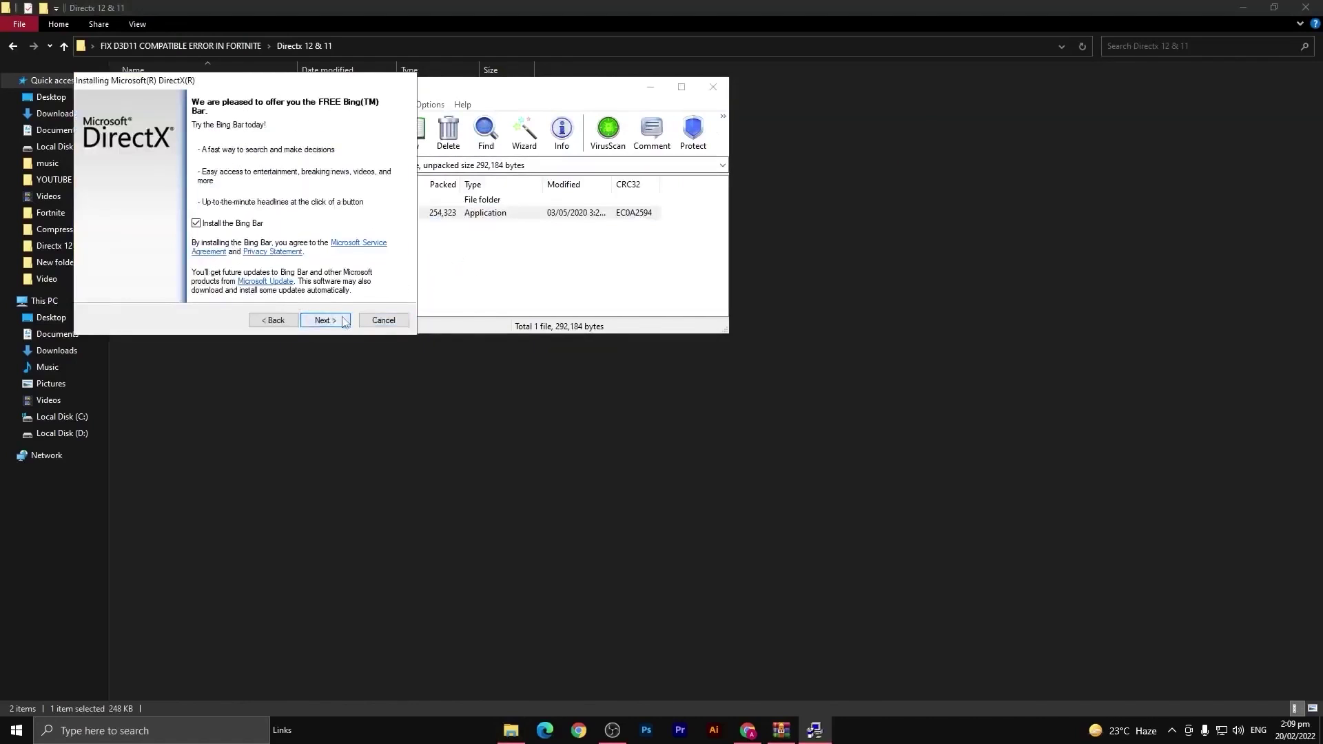
left_click(326, 320)
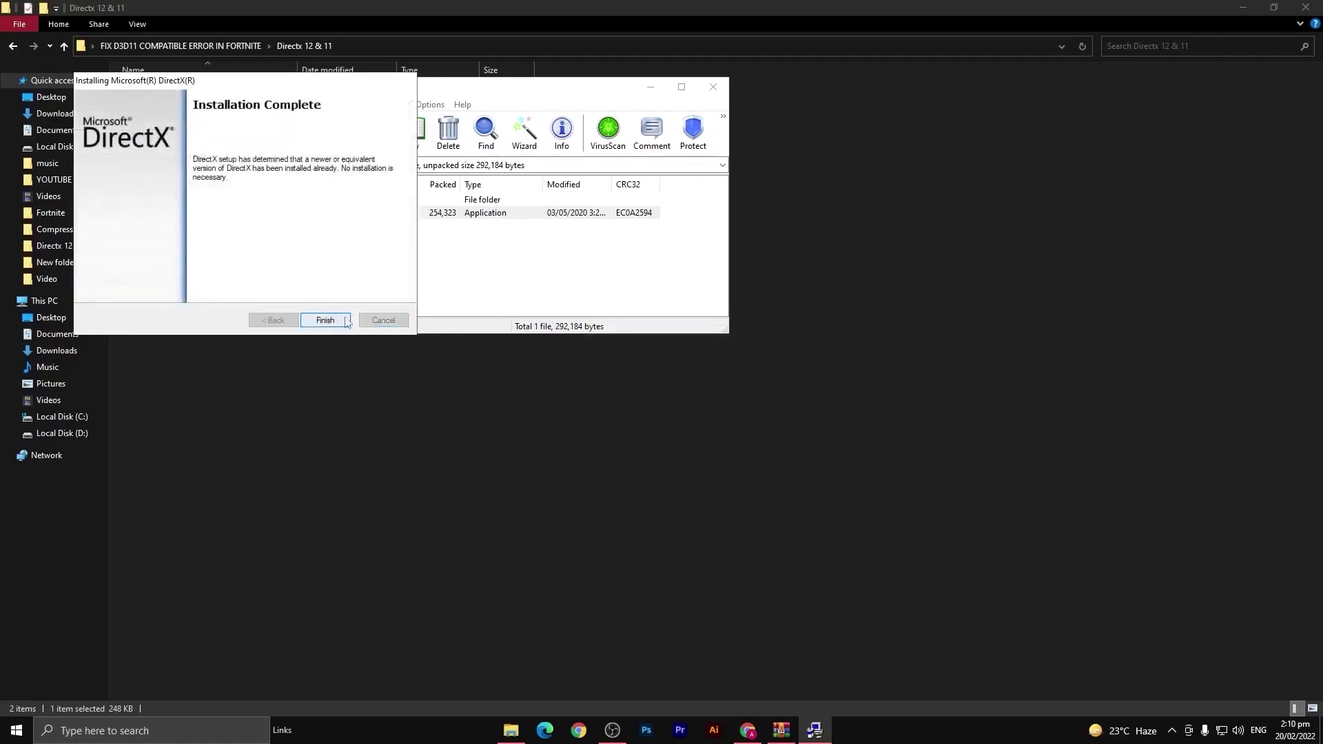
left_click(326, 320)
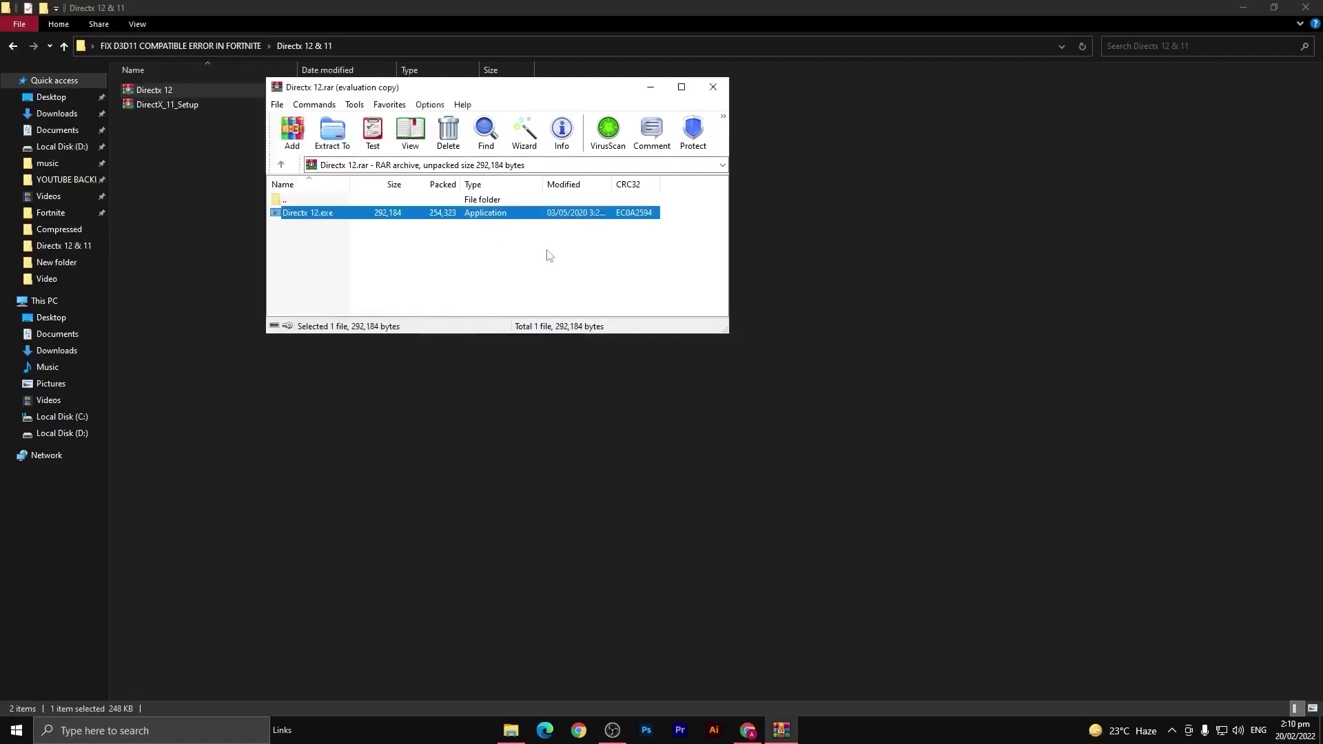
left_click(713, 86)
Step: Open the pack's Visual C++ redistributable folder and select the install_all batch file
key("BackSpace")
double_click(200, 109)
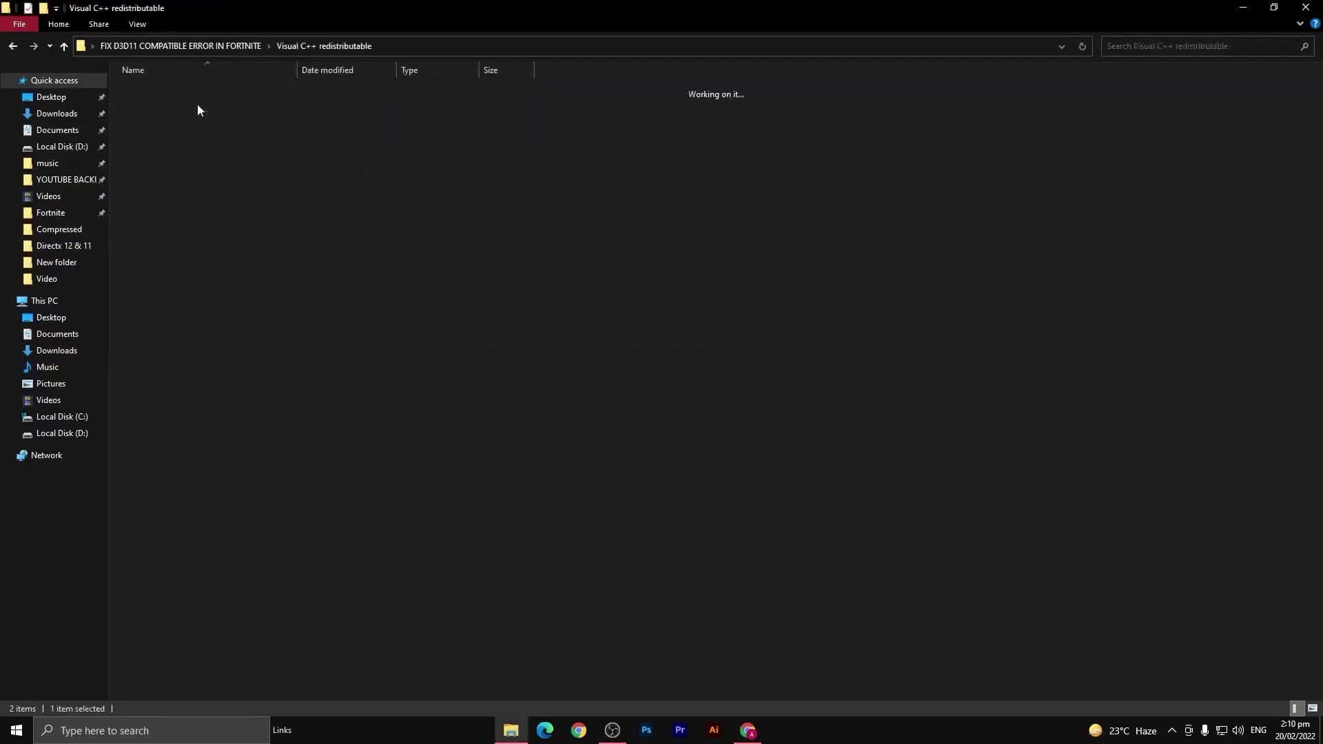
left_click_drag(180, 344, 227, 97)
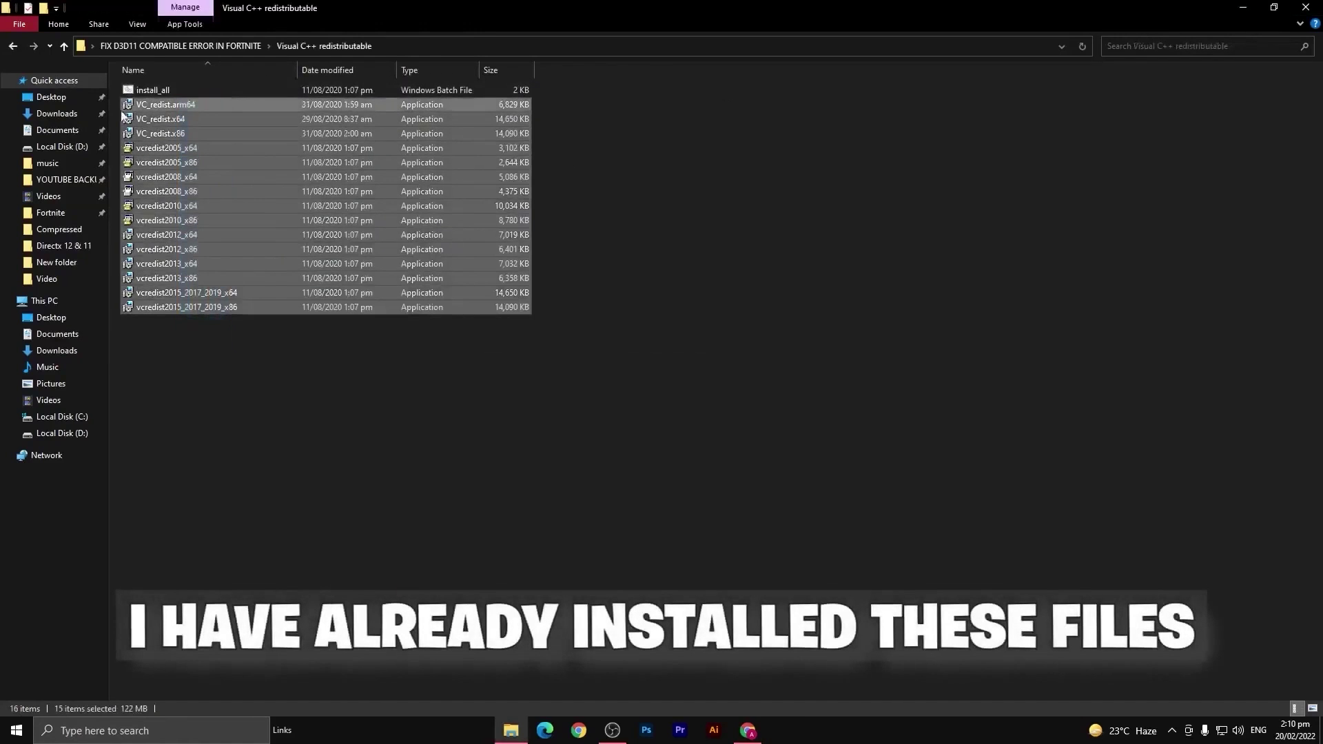
left_click(123, 92)
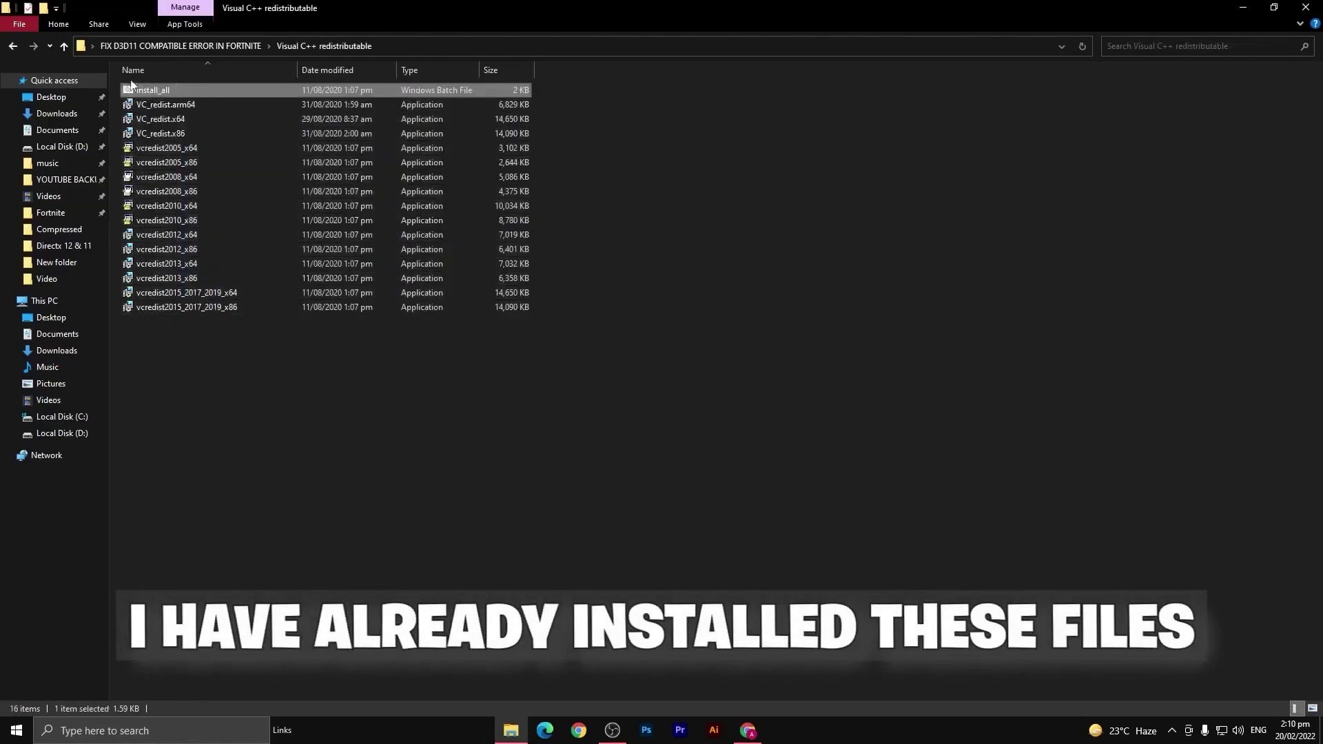
Step: Check the installed Microsoft Visual C++ redistributables under Programs and Features in Control Panel, then close the windows
left_click(152, 731)
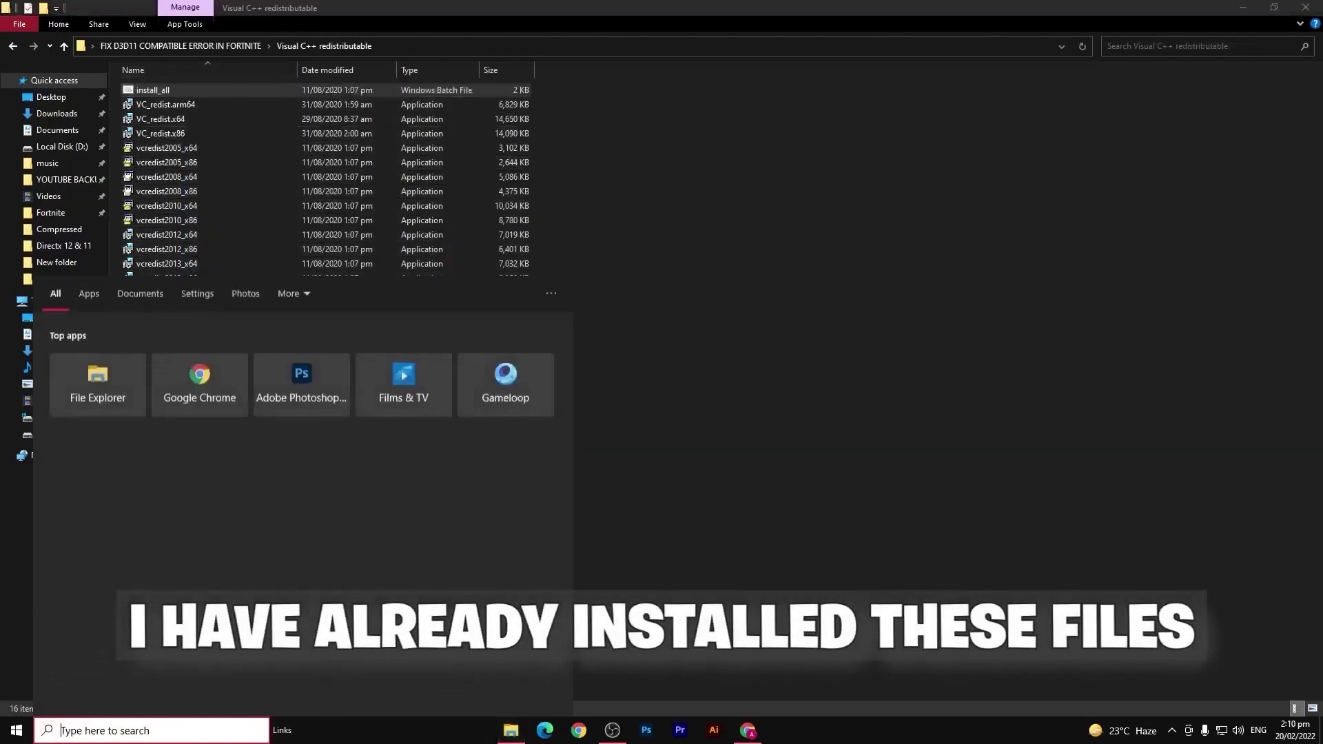
type("co")
key("Return")
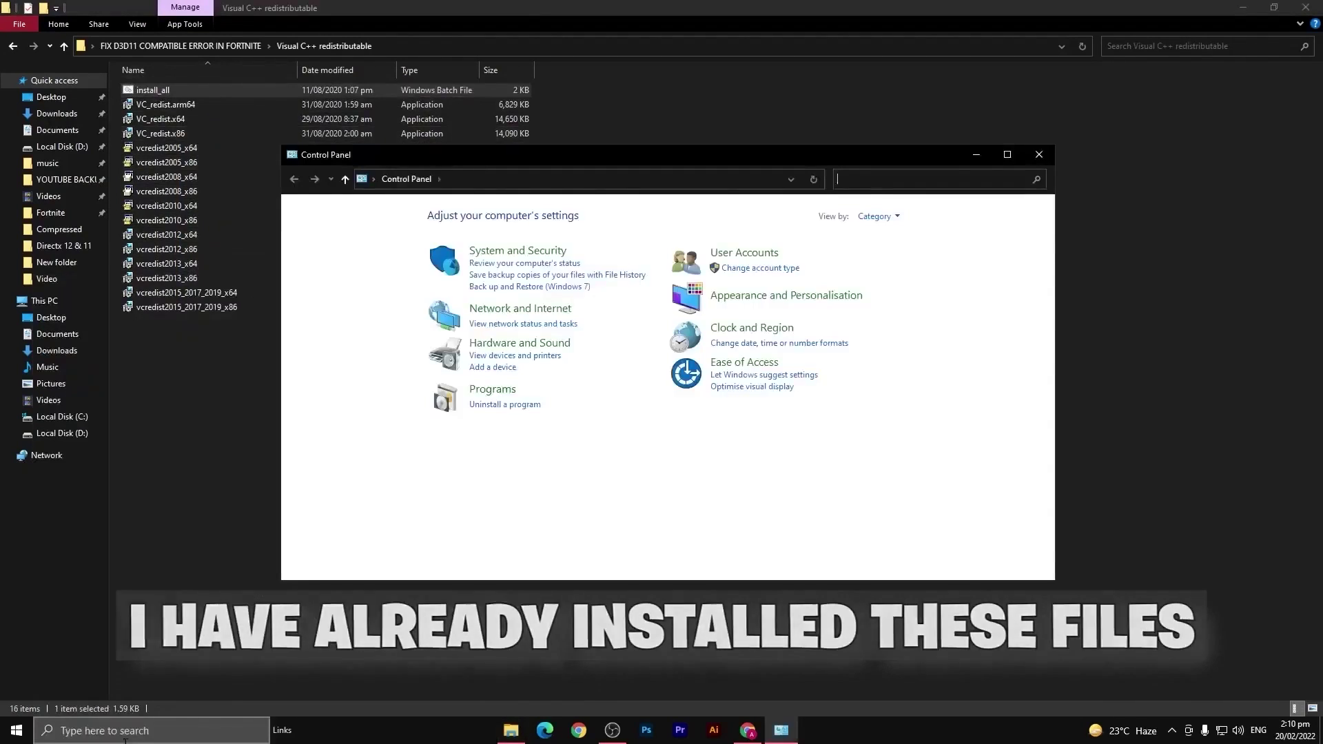
left_click(494, 390)
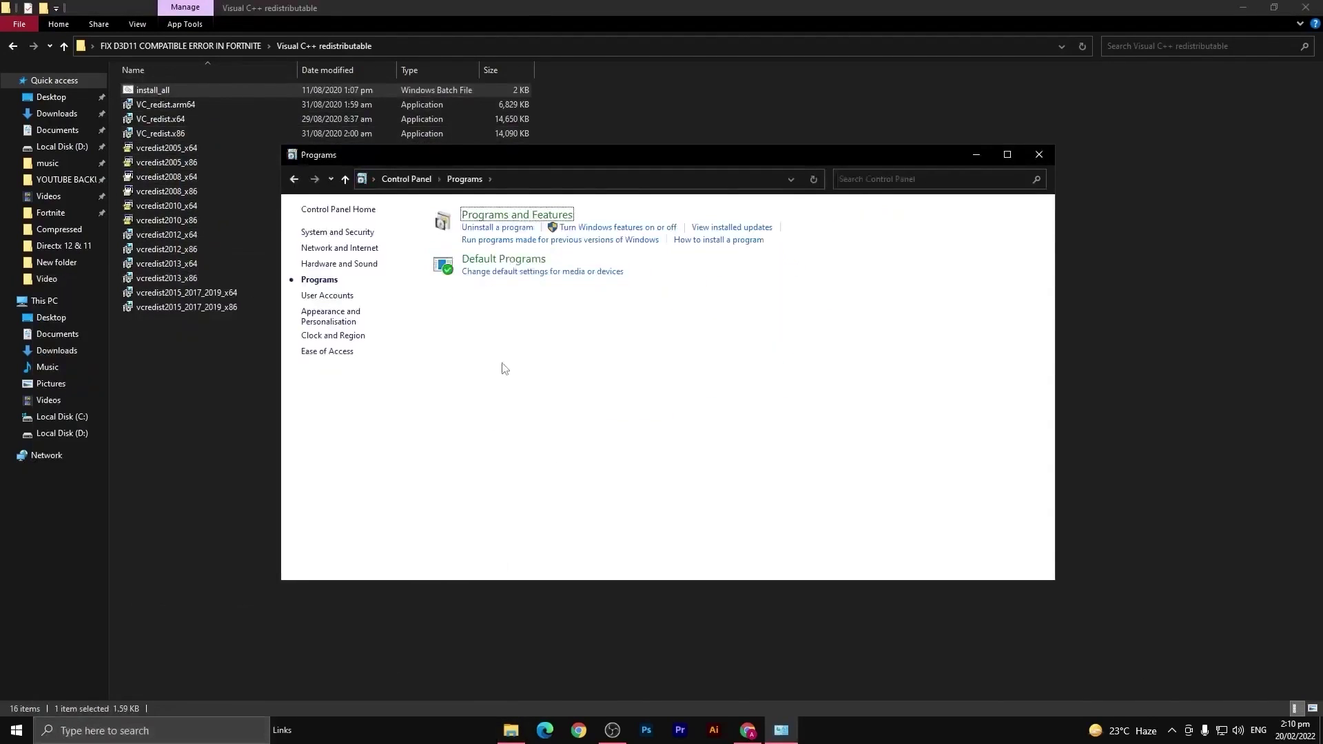
left_click(491, 220)
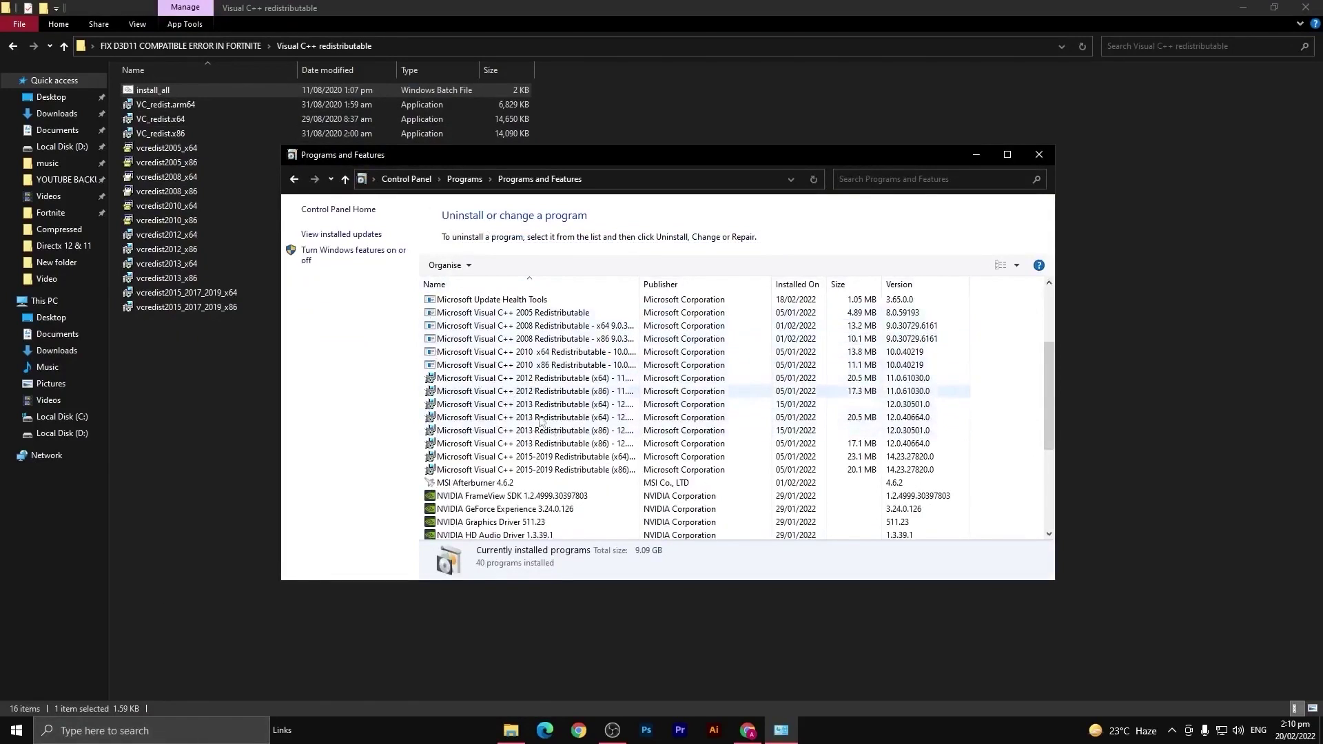
left_click(1037, 156)
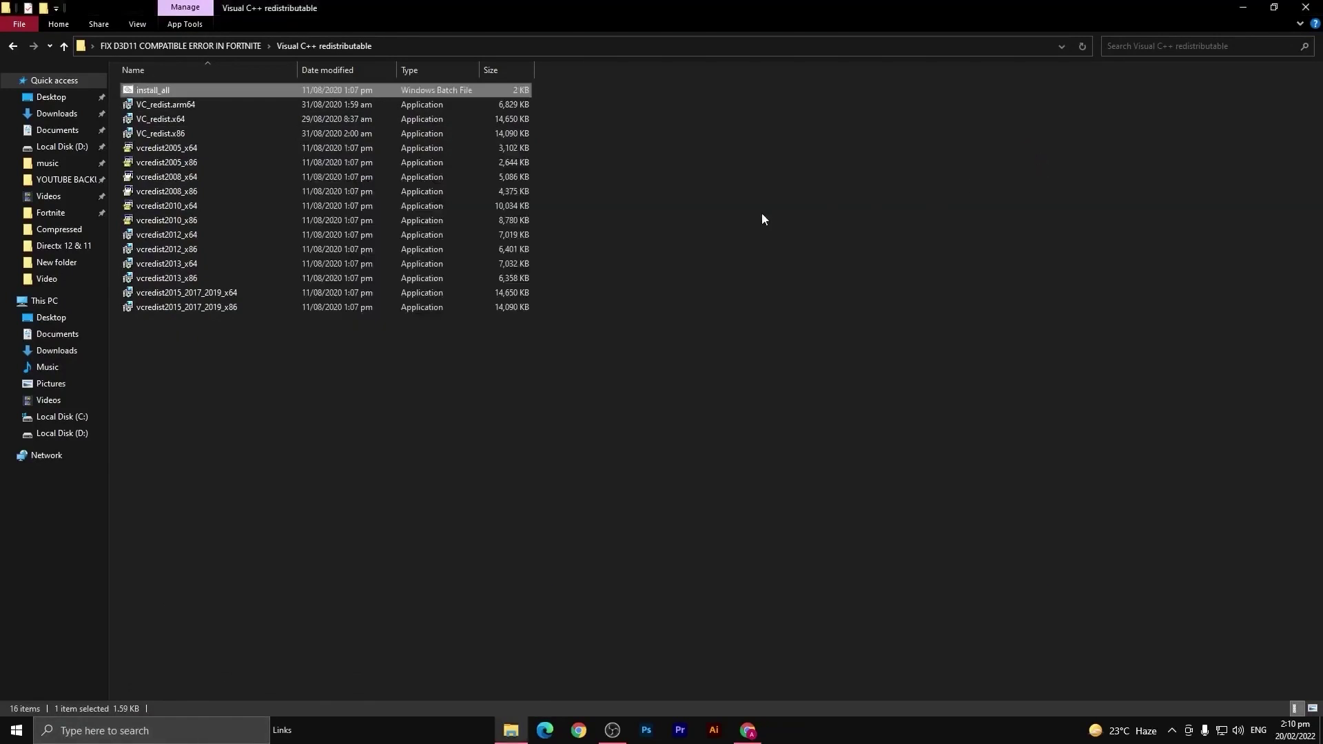
key("BackSpace")
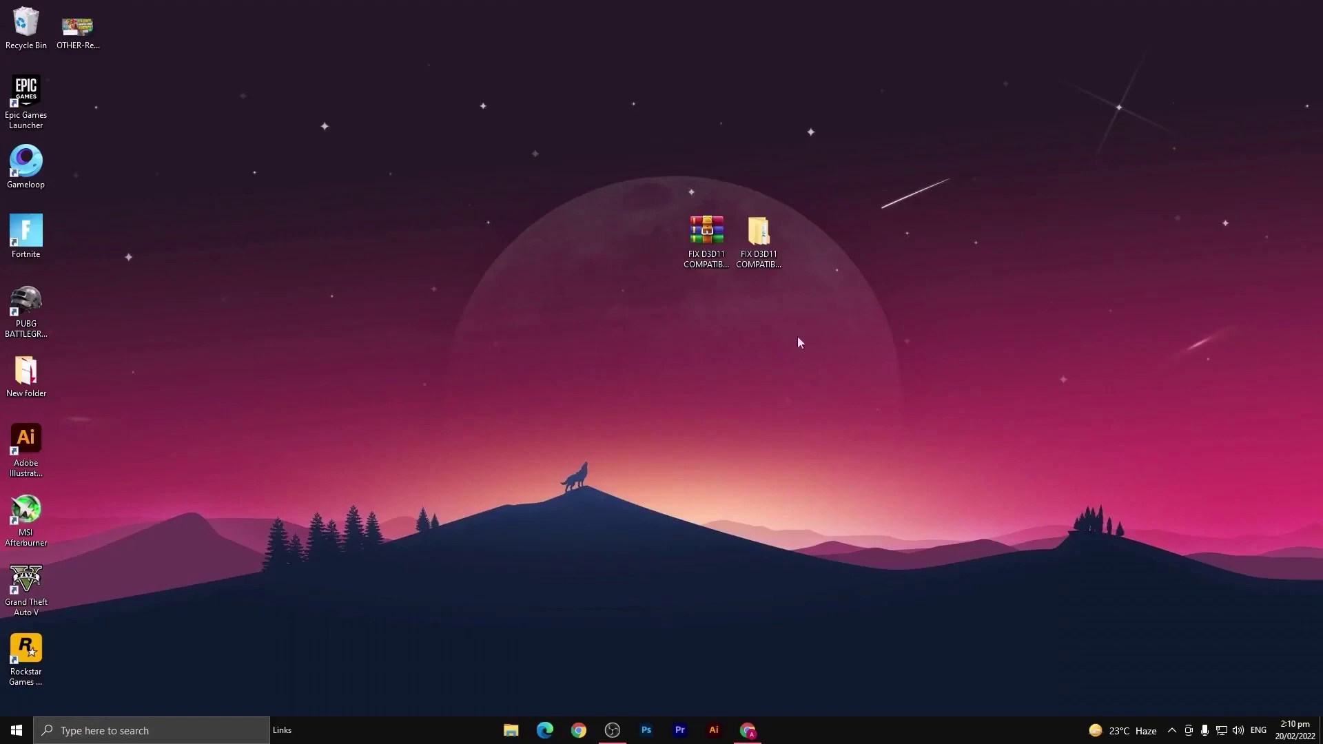
Step: Open the Windows Update settings, check for updates, dismiss the Windows 11 requirements notice, and minimise the window
left_click(144, 720)
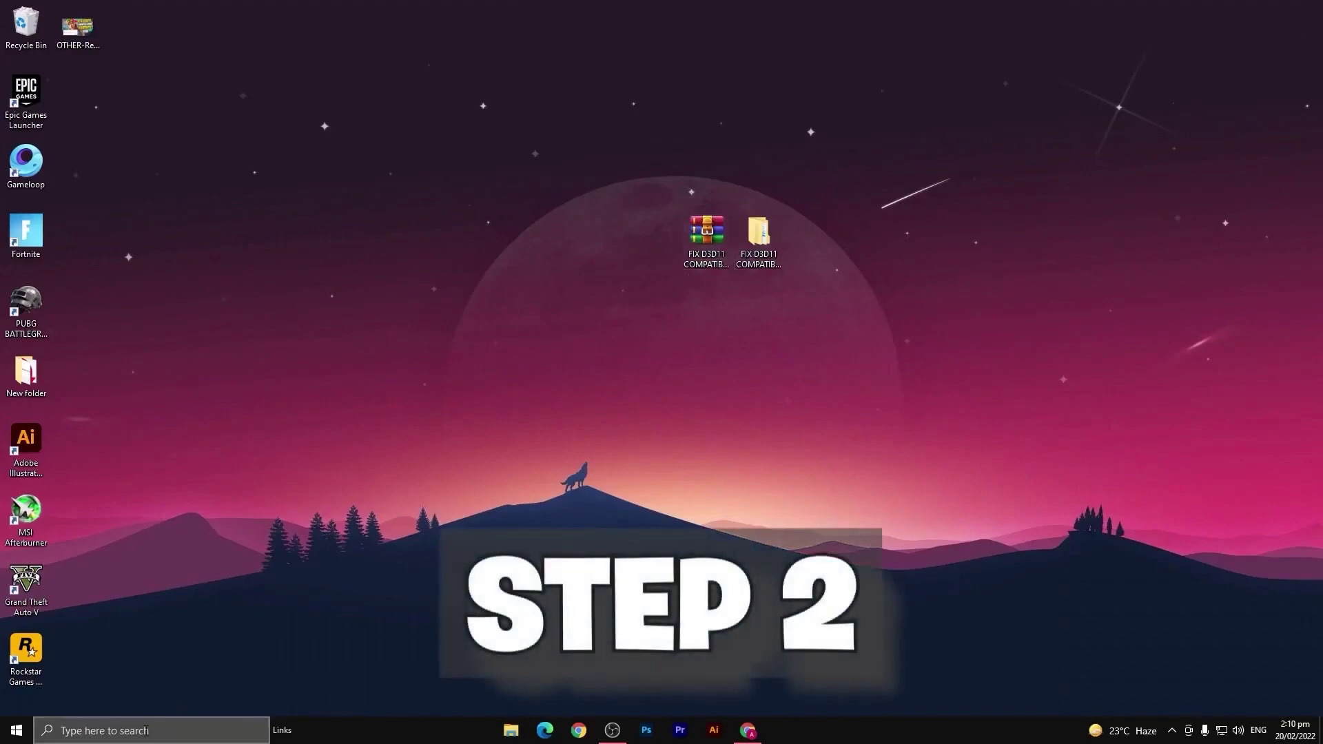
type("WIN")
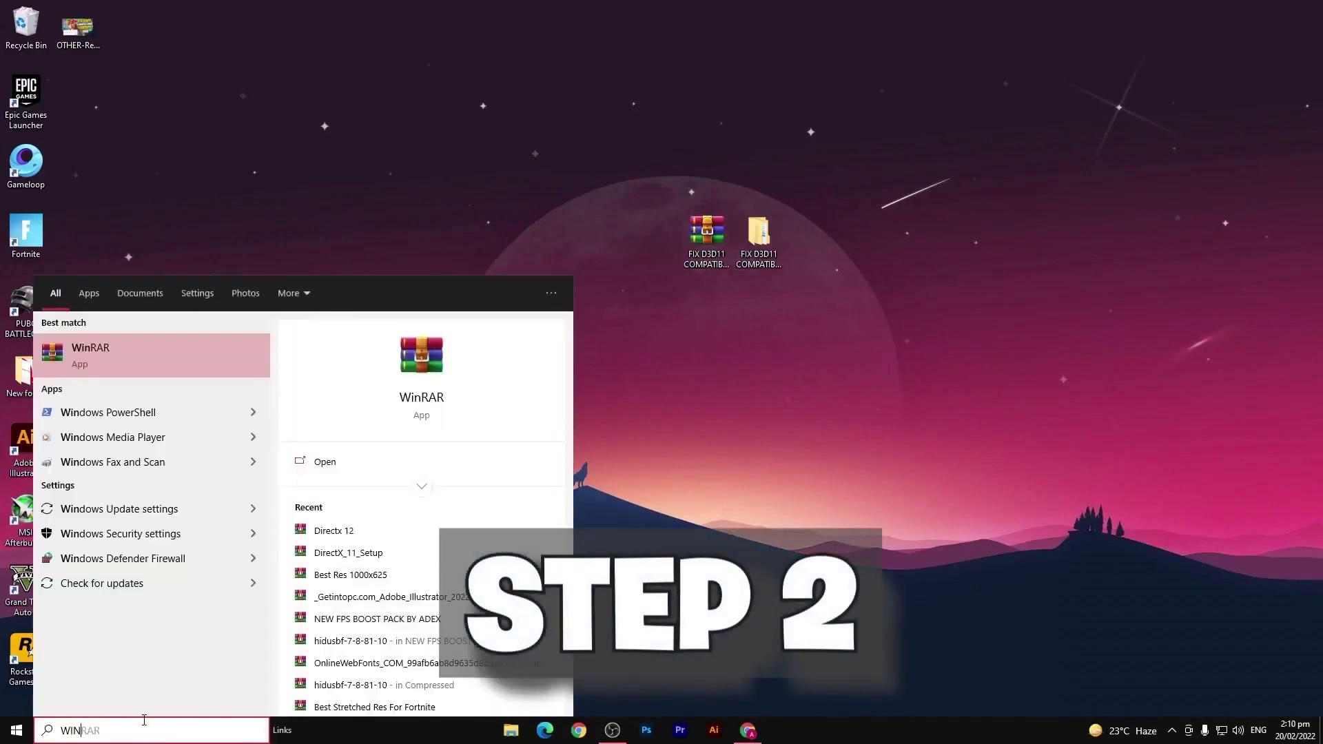
left_click(119, 509)
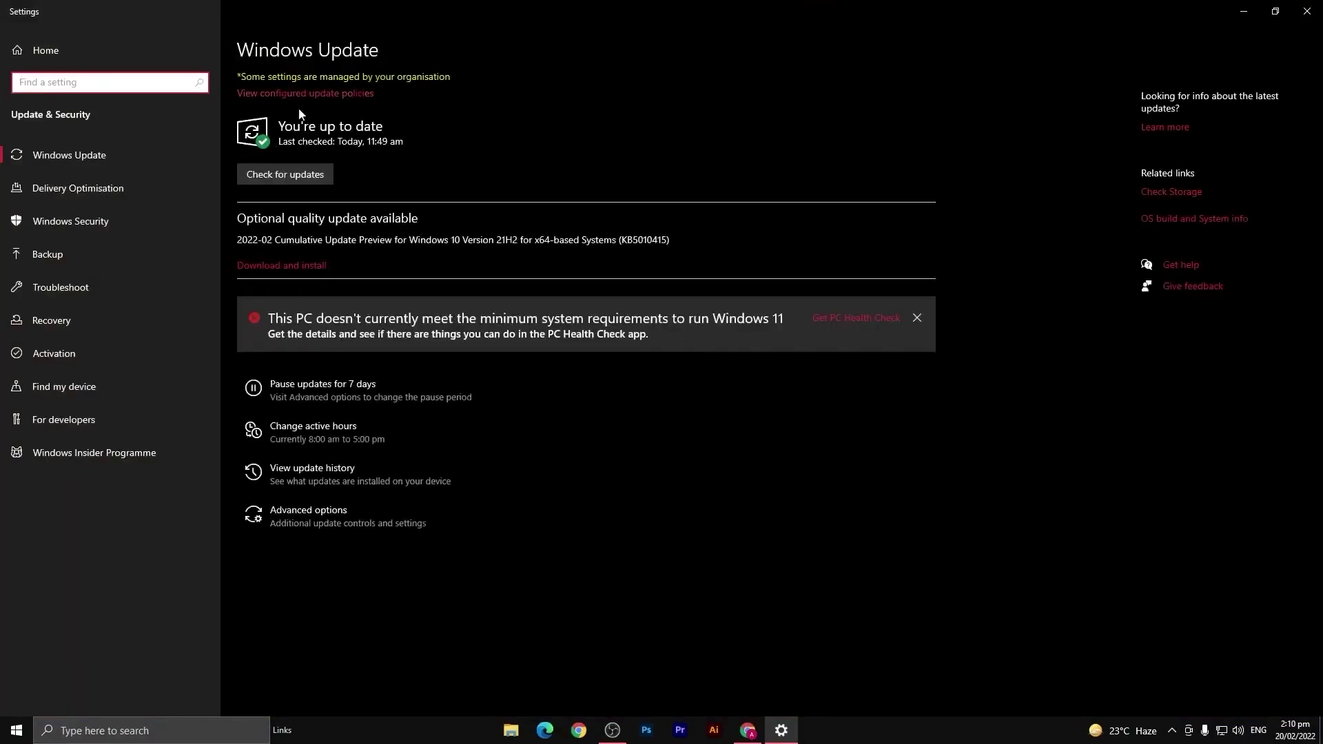
left_click(303, 174)
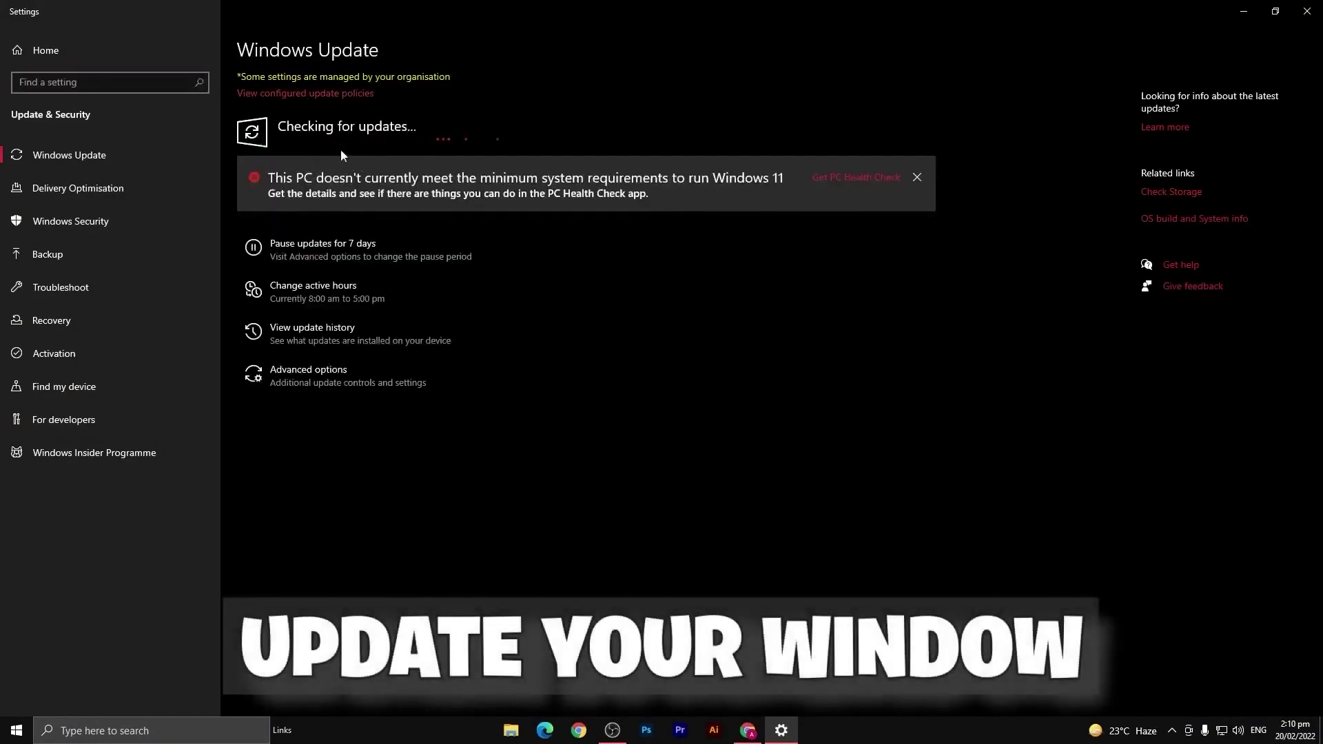
left_click(917, 178)
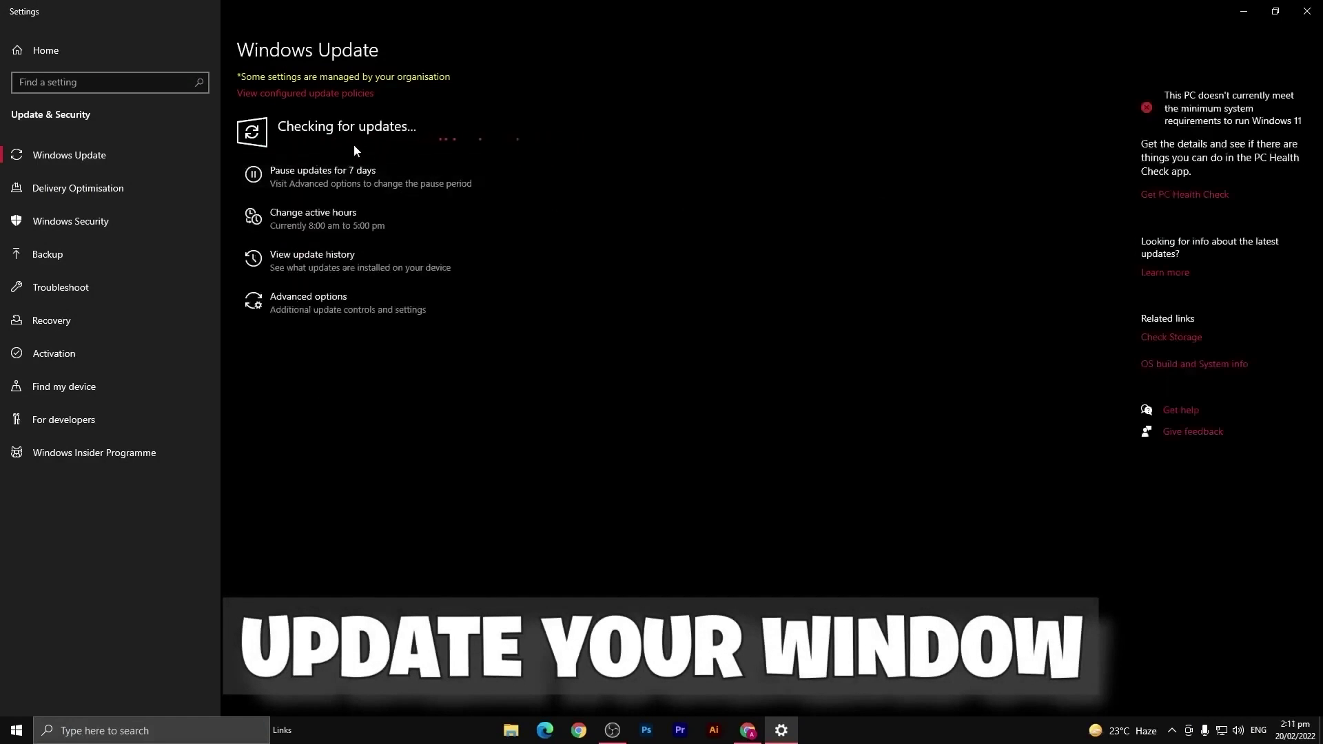
left_click(1244, 11)
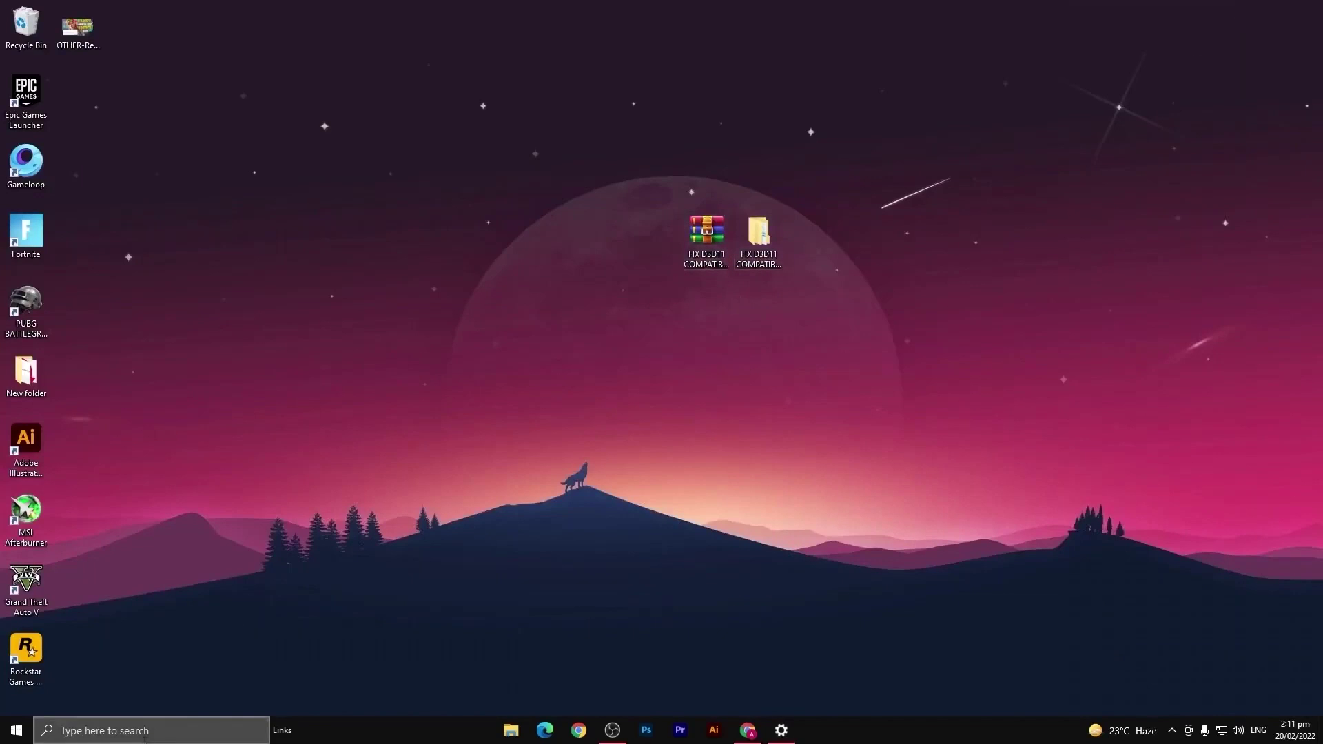
Step: Open the folder C:\Program Files\Epic Games\Fortnite\FortniteGame\Binaries\Win64 and find the FortniteClient-Win64-Shipping application
left_click(141, 733)
type("this pc")
key("Return")
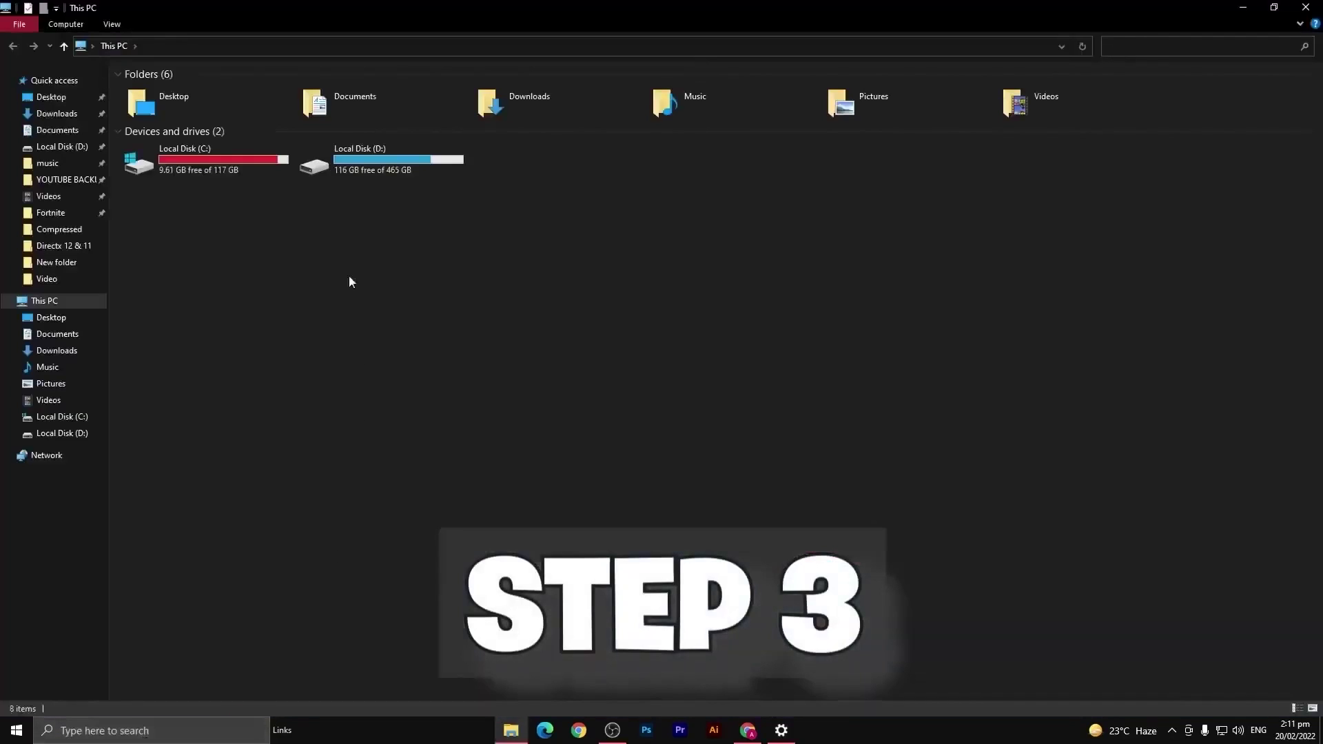
double_click(209, 152)
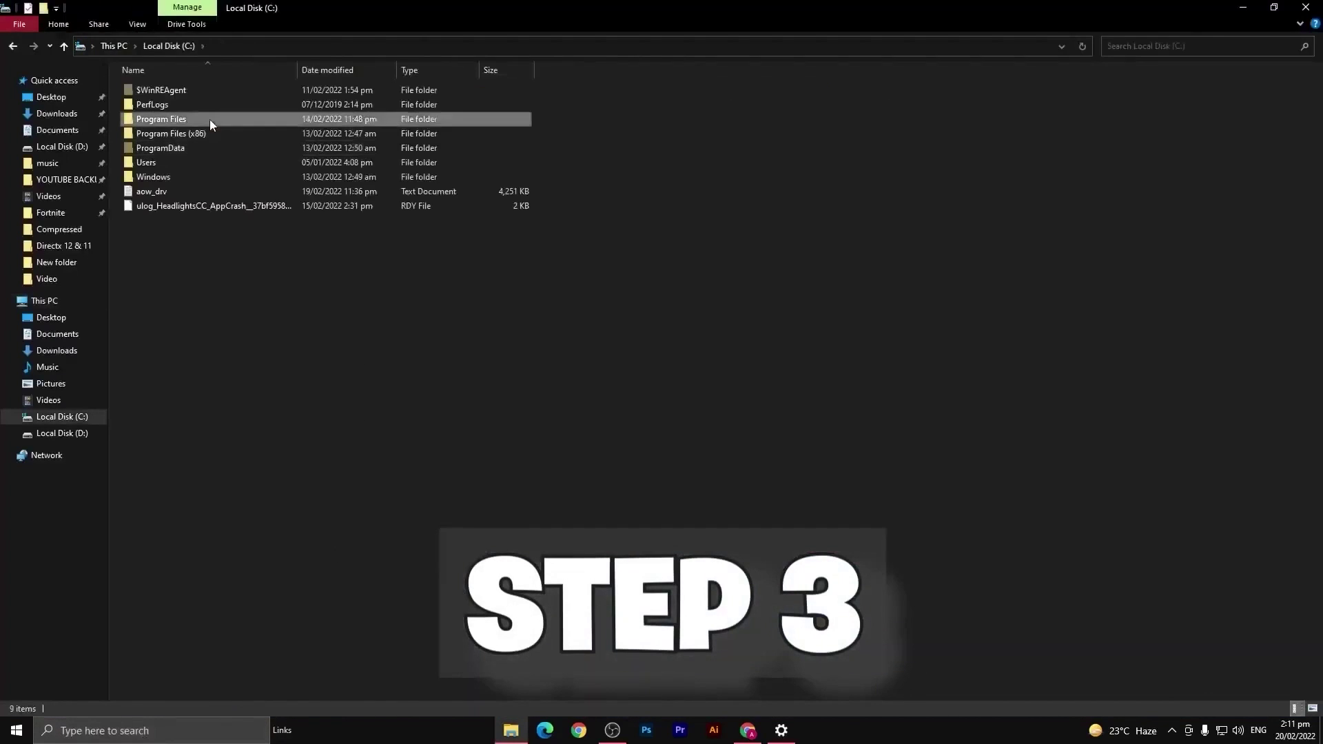
double_click(209, 119)
double_click(202, 121)
double_click(202, 96)
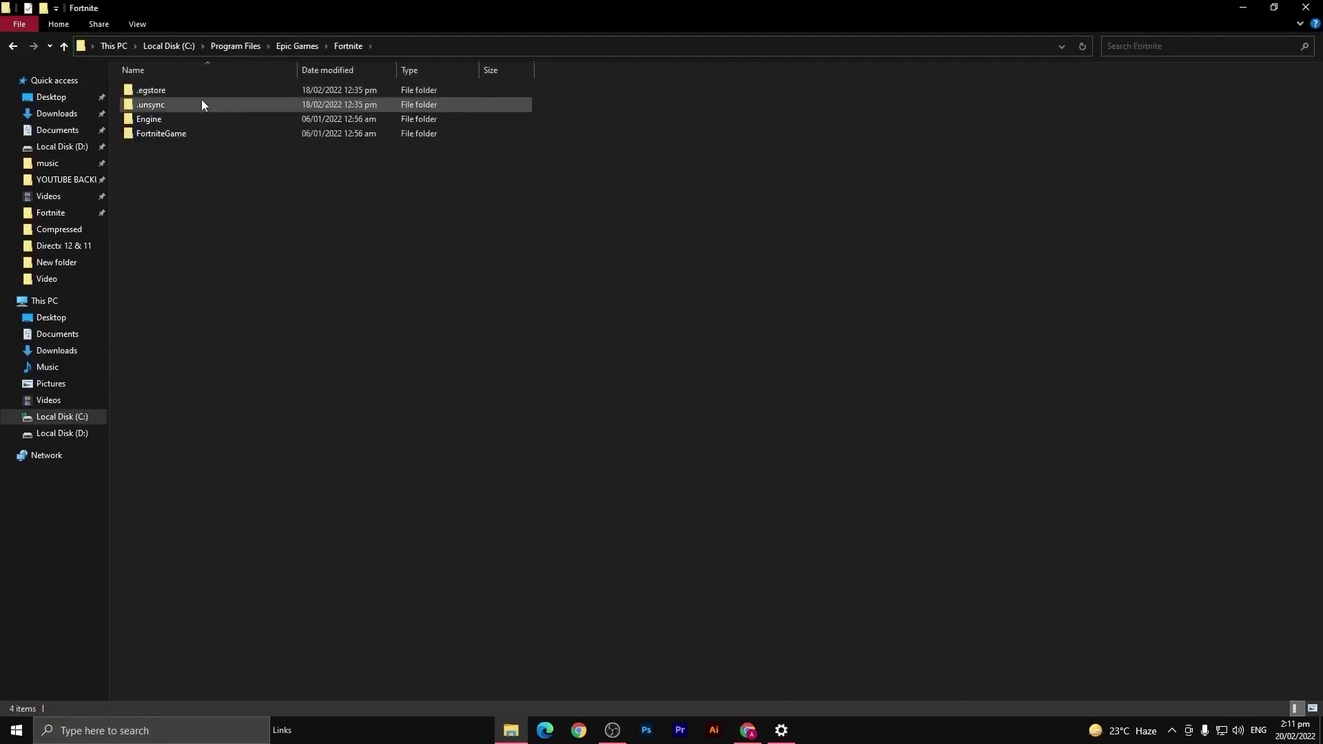
double_click(201, 130)
double_click(199, 97)
double_click(197, 105)
scroll(215, 331, "down", 8)
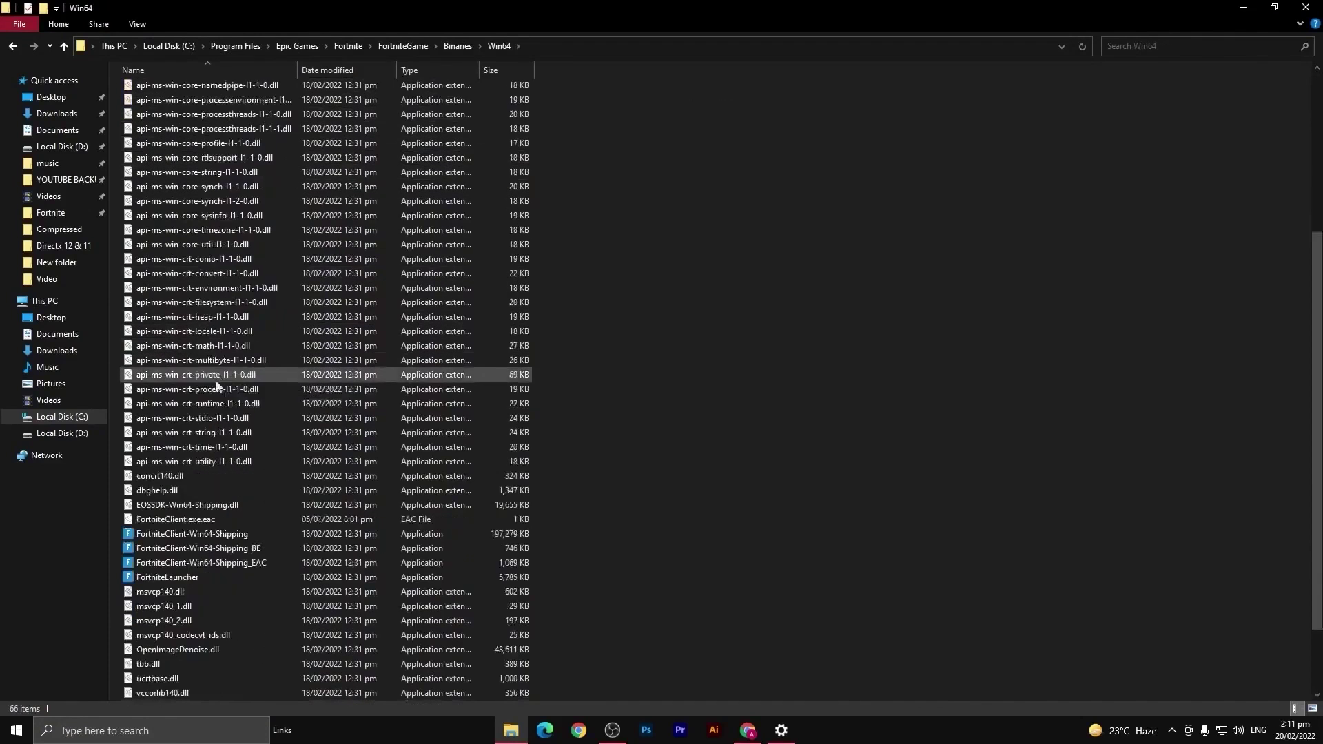
Step: In the compatibility properties of FortniteClient-Win64-Shipping, enable compatibility mode for Windows 8 and disable full-screen optimisations
right_click(160, 447)
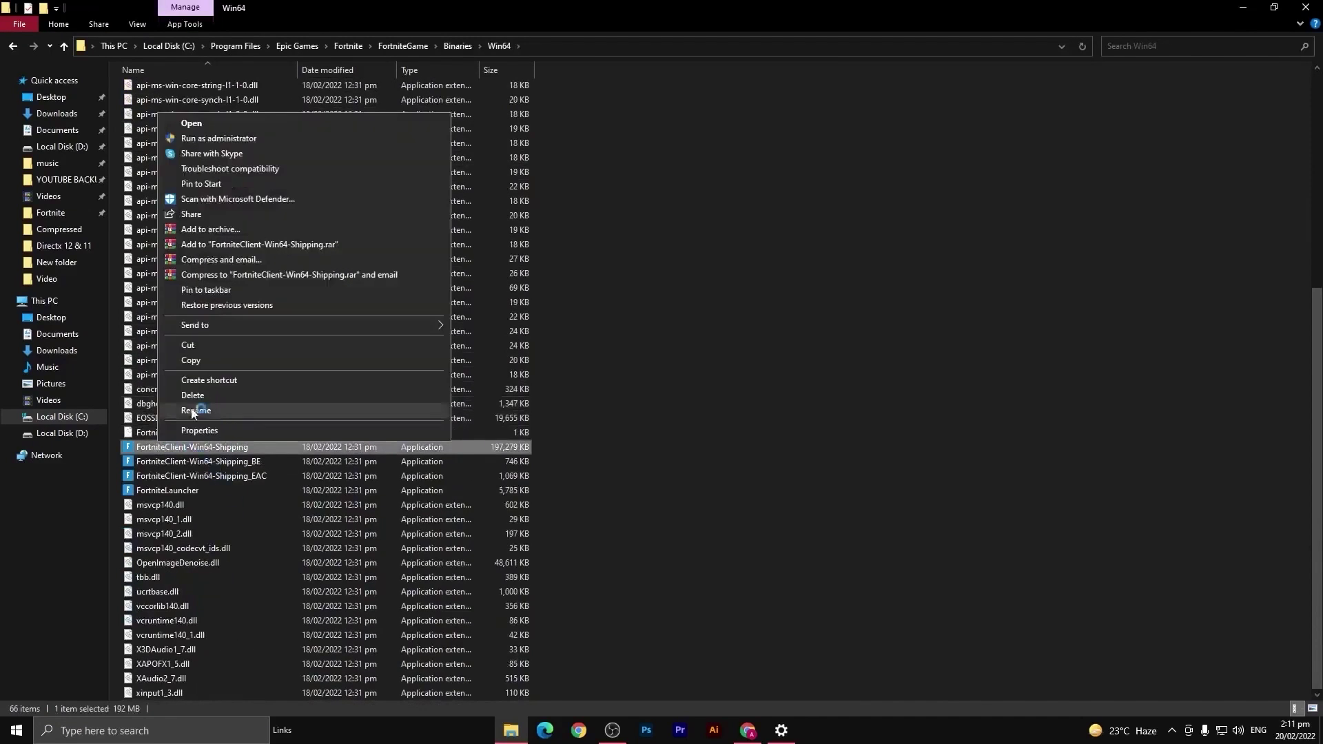
left_click(203, 430)
left_click(299, 383)
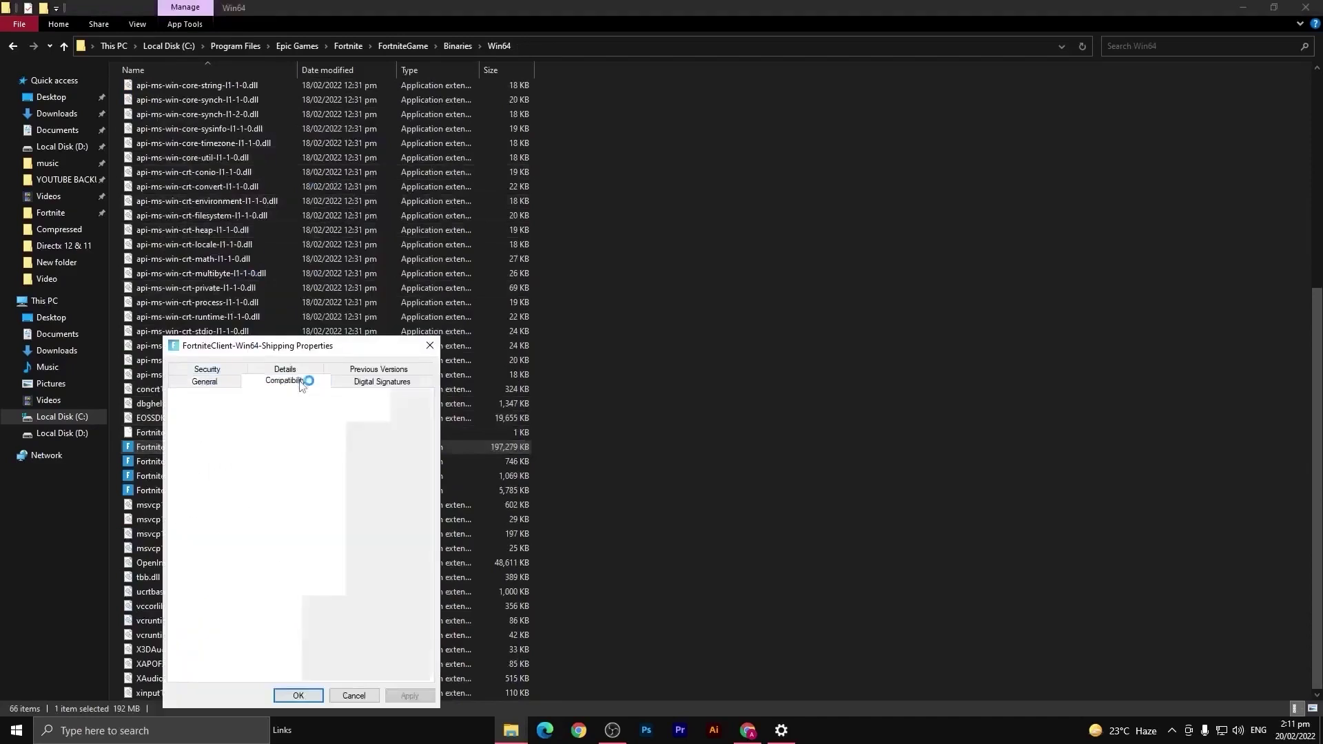
left_click(203, 476)
left_click(228, 490)
left_click(230, 544)
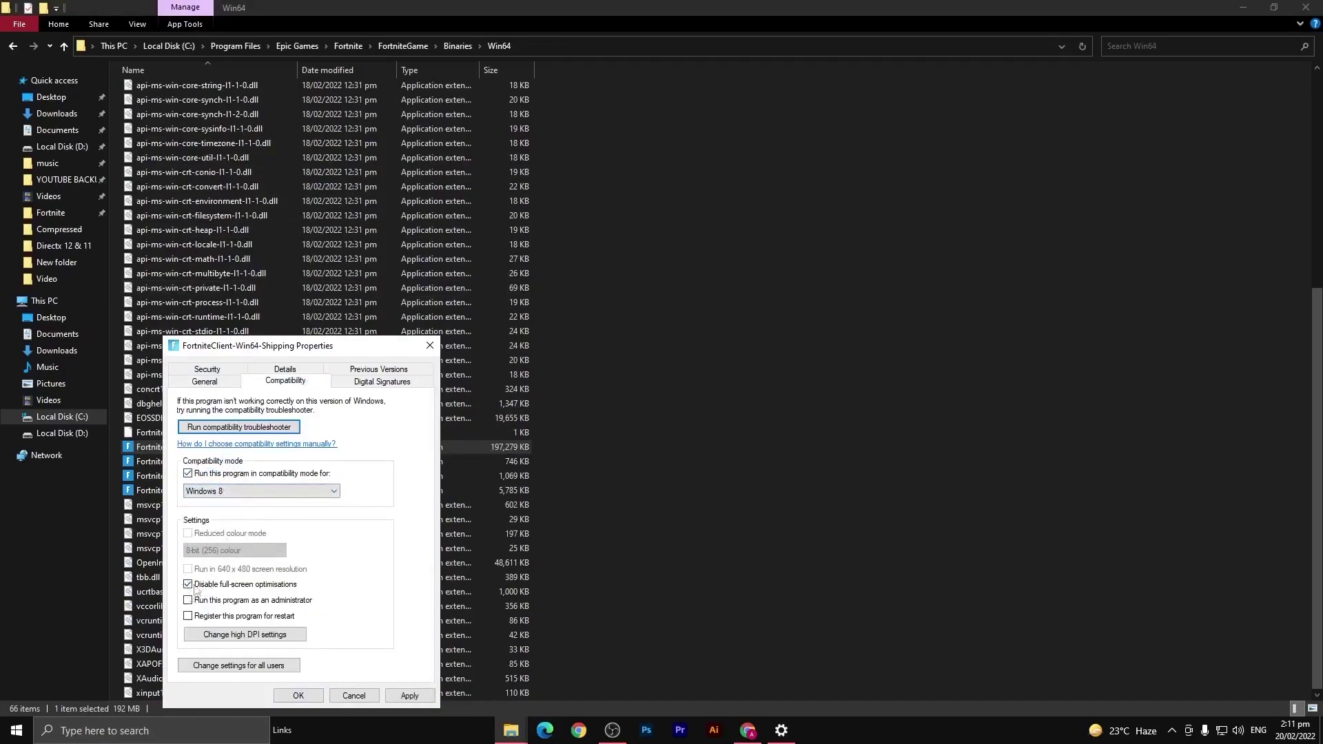
Step: Override the program's high DPI scaling behaviour with scaling performed by Application, apply the properties, and close the folder
left_click(219, 634)
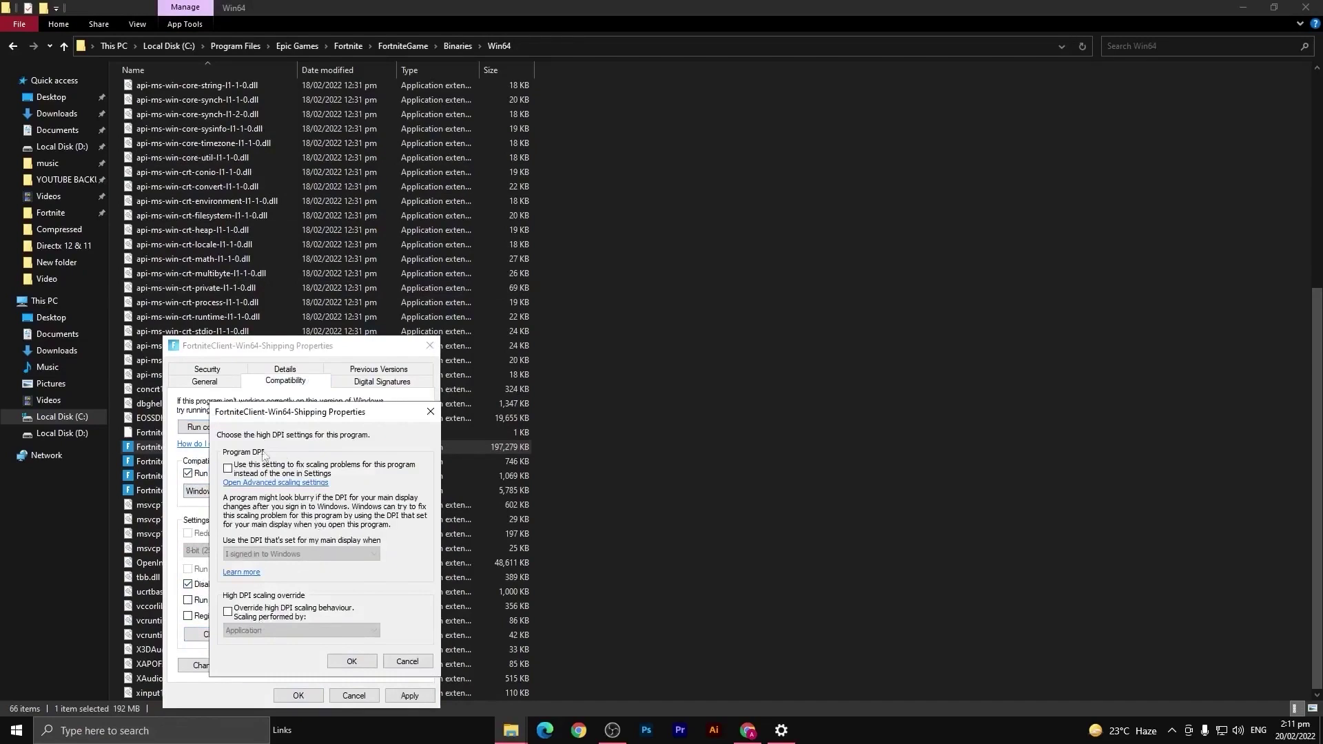
left_click(228, 611)
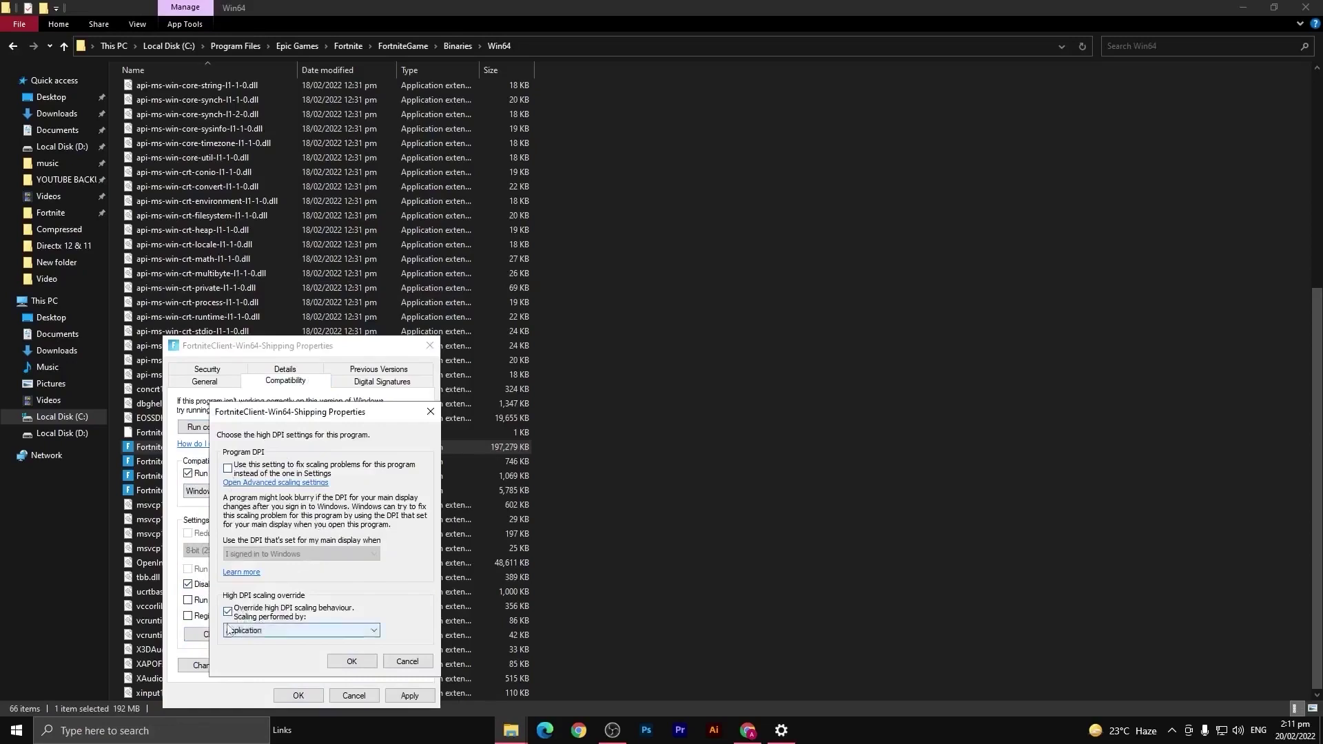
left_click(253, 631)
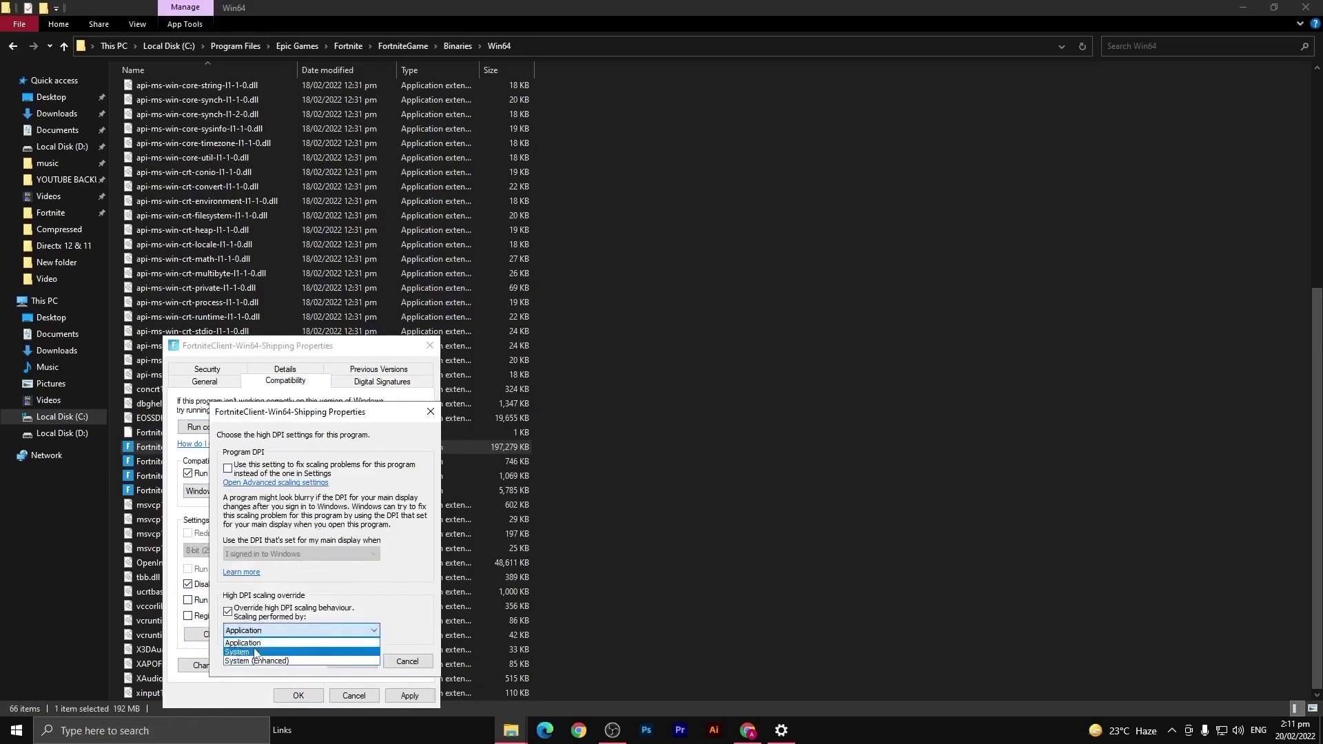
left_click(254, 642)
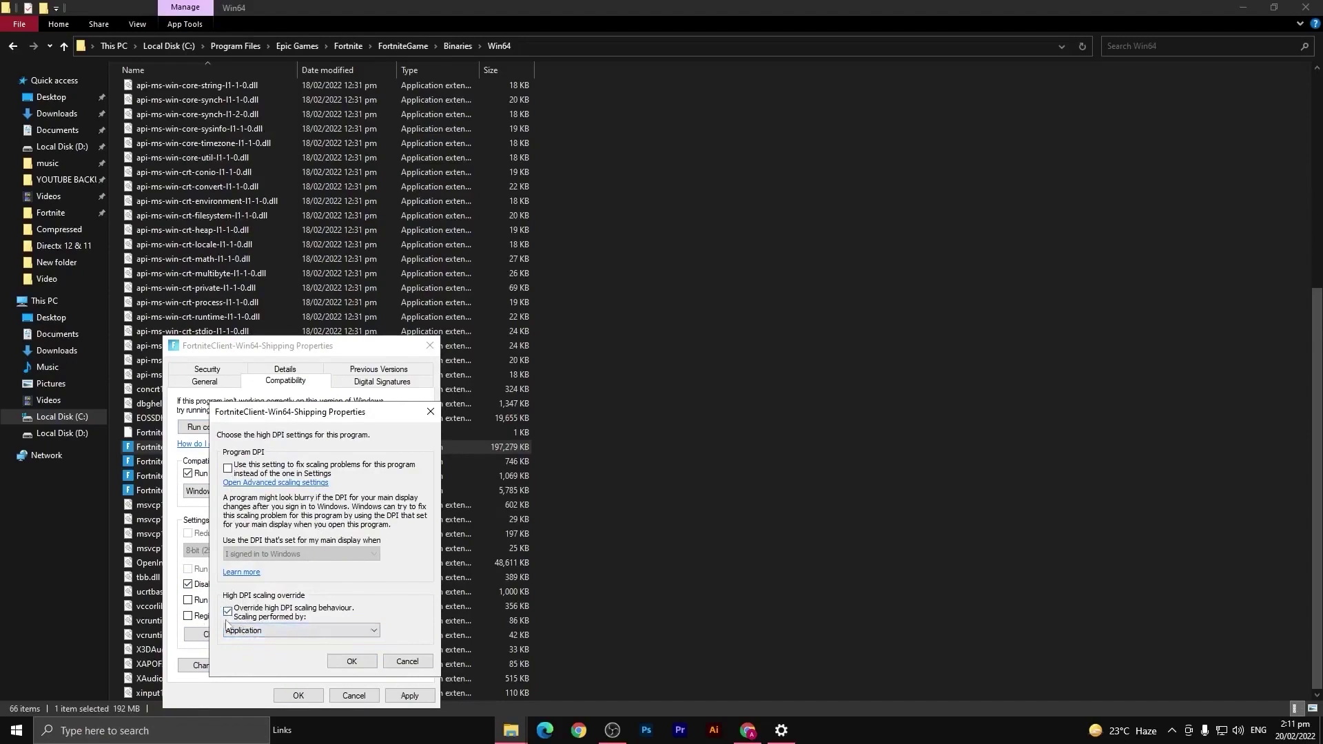
left_click(352, 661)
left_click(410, 696)
left_click(299, 695)
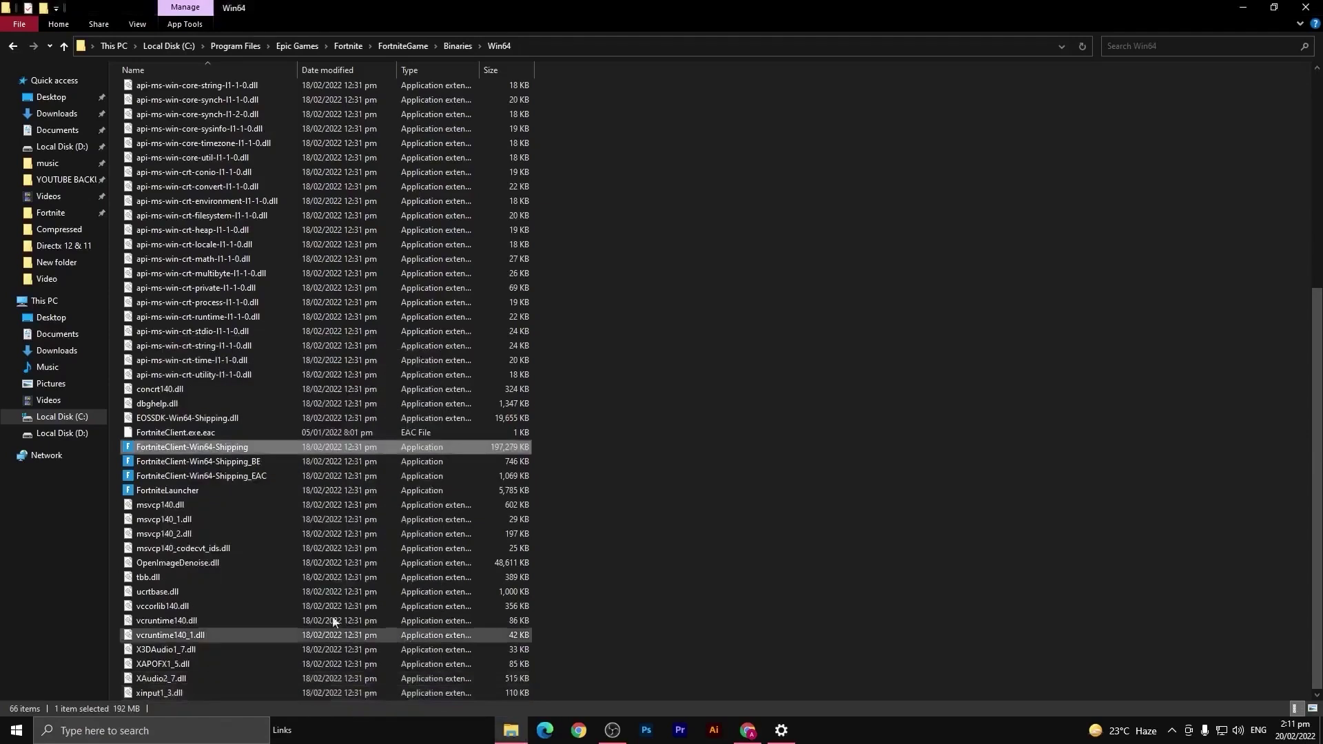
left_click(1305, 8)
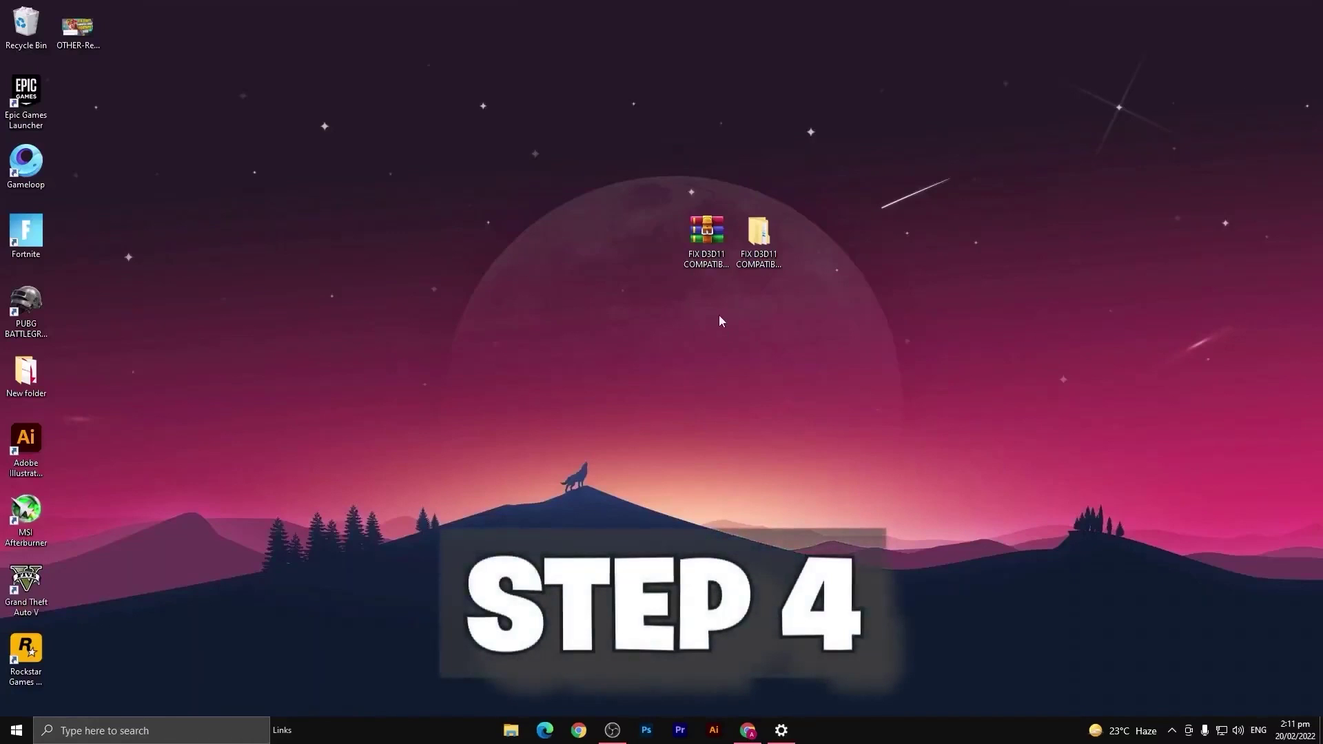
Step: In System Configuration's advanced boot options, set the number of processors to 8, apply, and exit without restarting
left_click(237, 724)
type("msconfig")
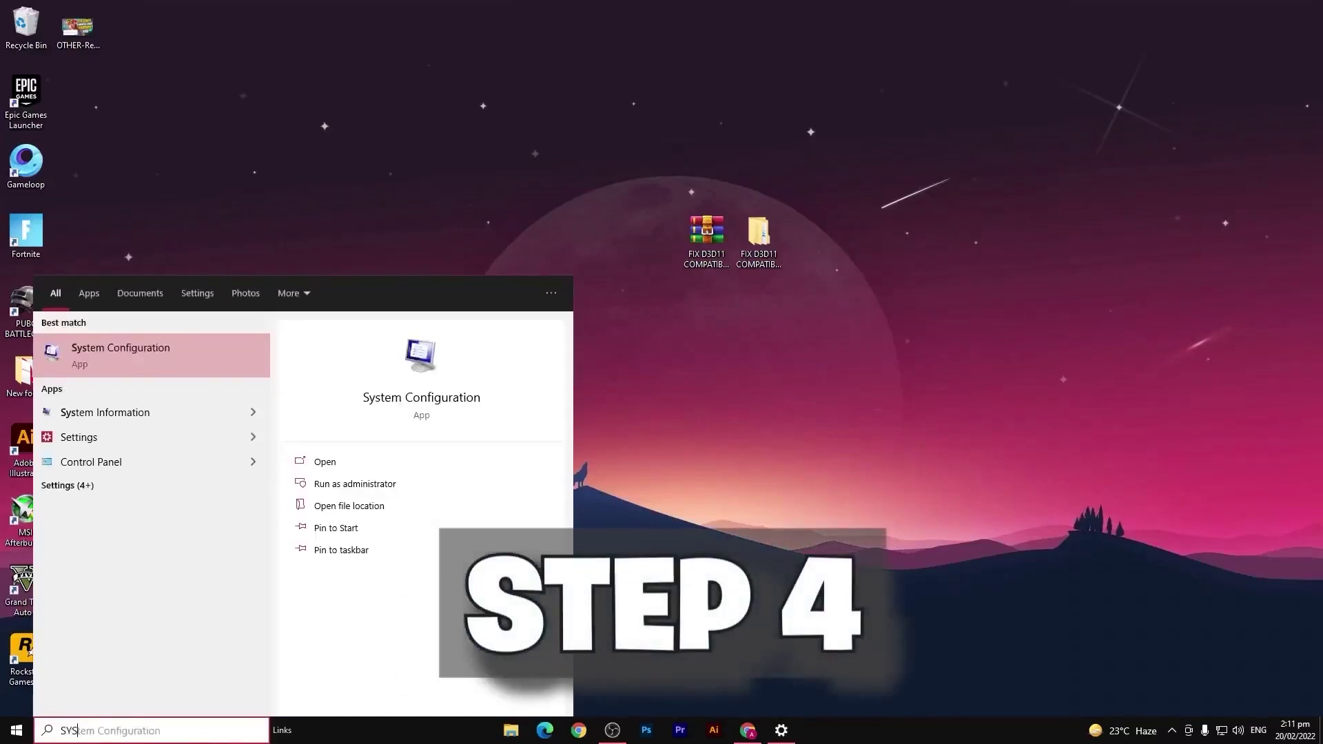
key("Return")
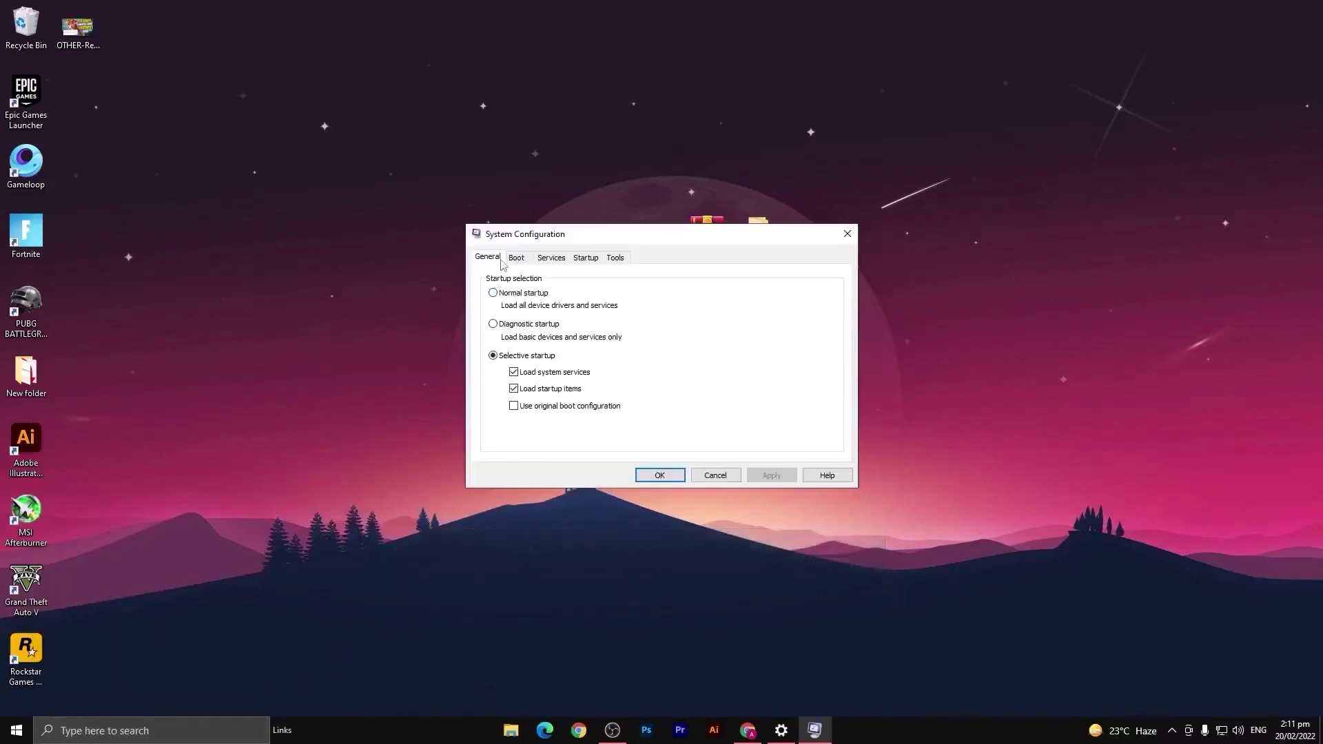
left_click(515, 259)
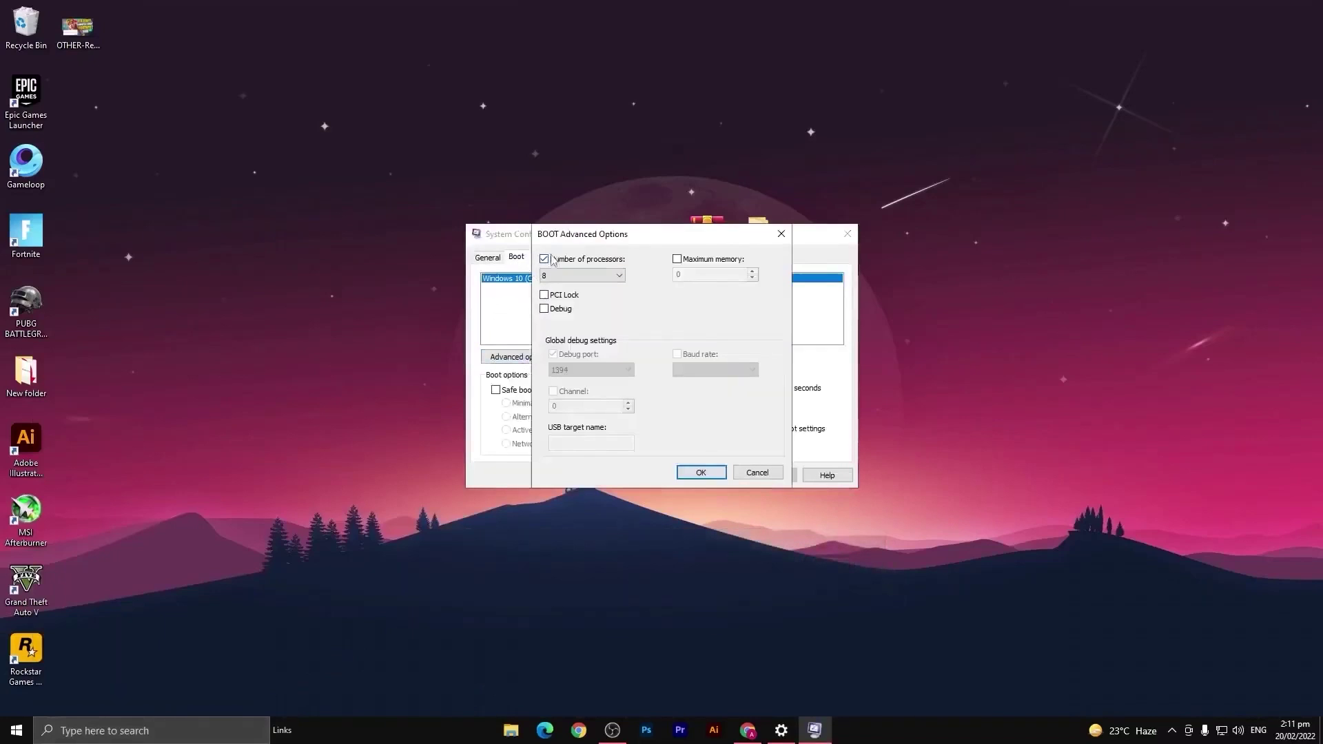
left_click(560, 276)
left_click(565, 351)
left_click(701, 472)
left_click(771, 475)
left_click(658, 476)
left_click(723, 390)
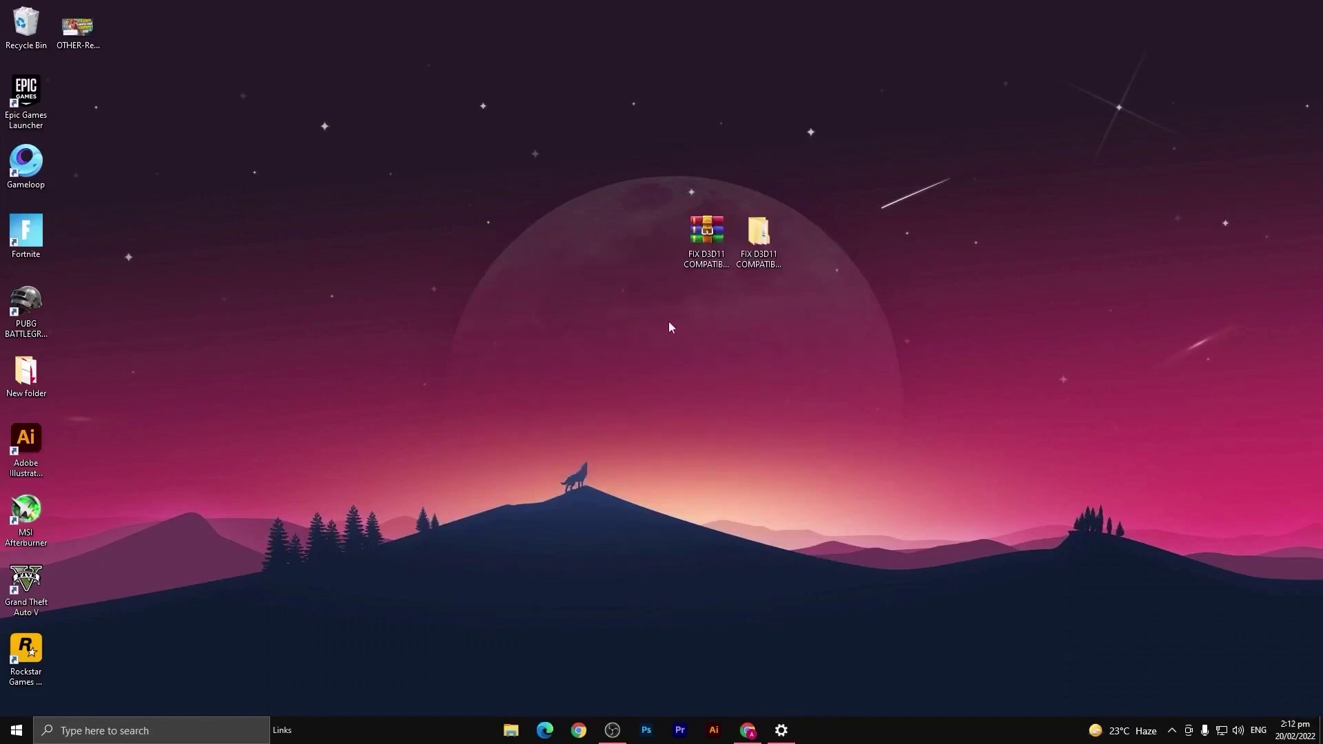
Step: In Device Manager, run an automatic driver update search for the NVIDIA GeForce GTX 1050 Ti, then close the windows
left_click(138, 730)
type("DEVI")
key("Return")
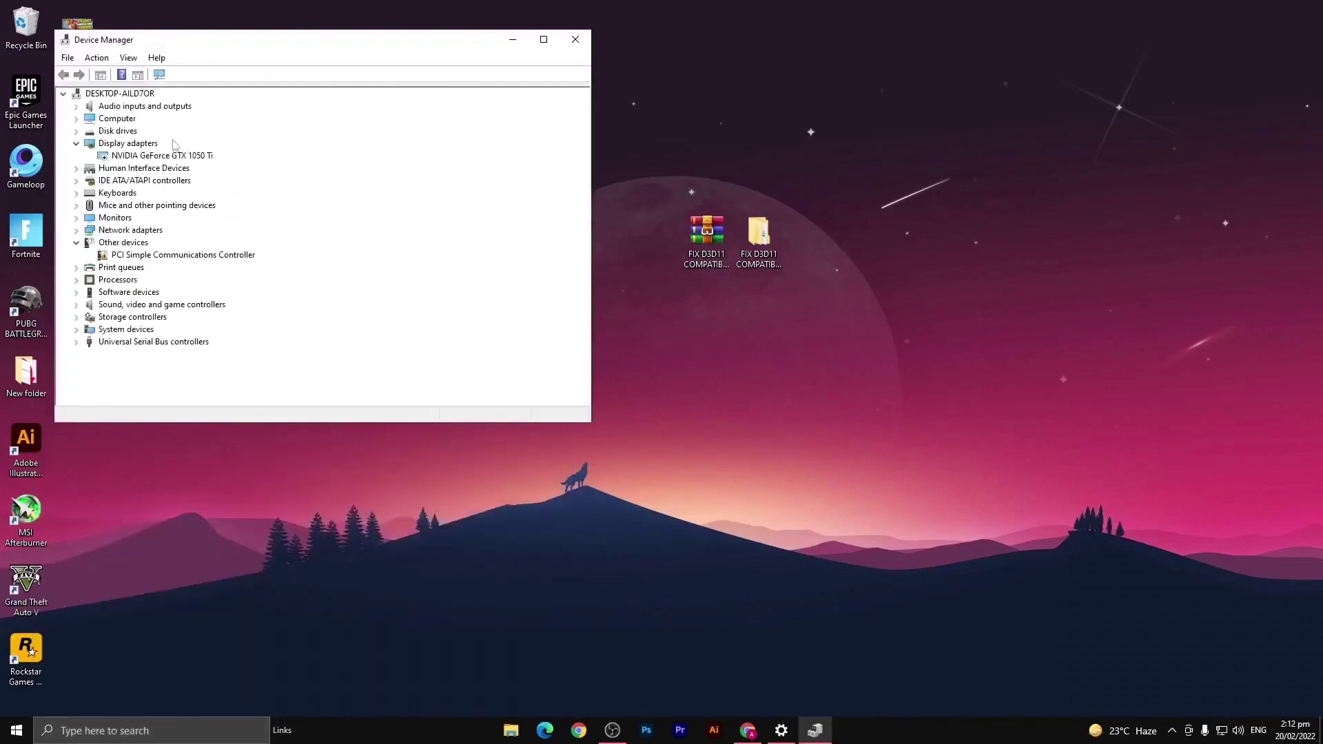
right_click(159, 158)
left_click(206, 167)
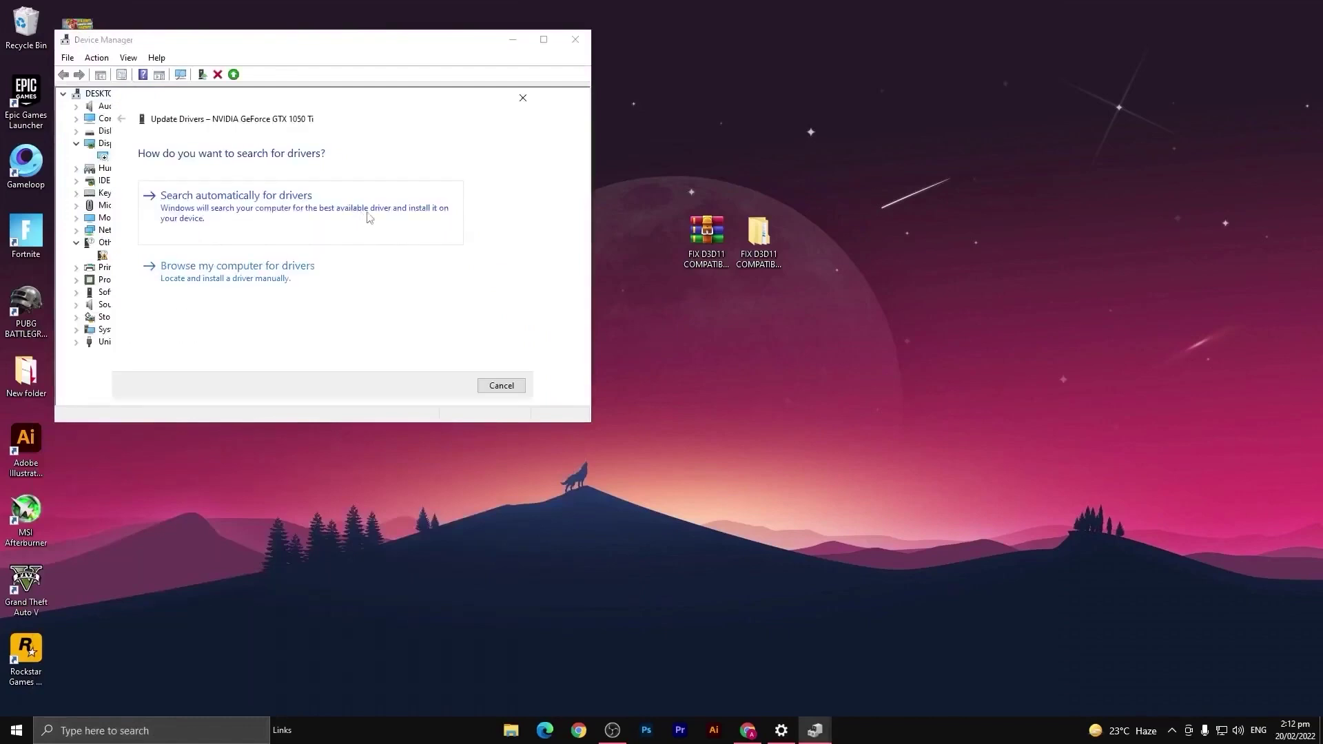
left_click(523, 98)
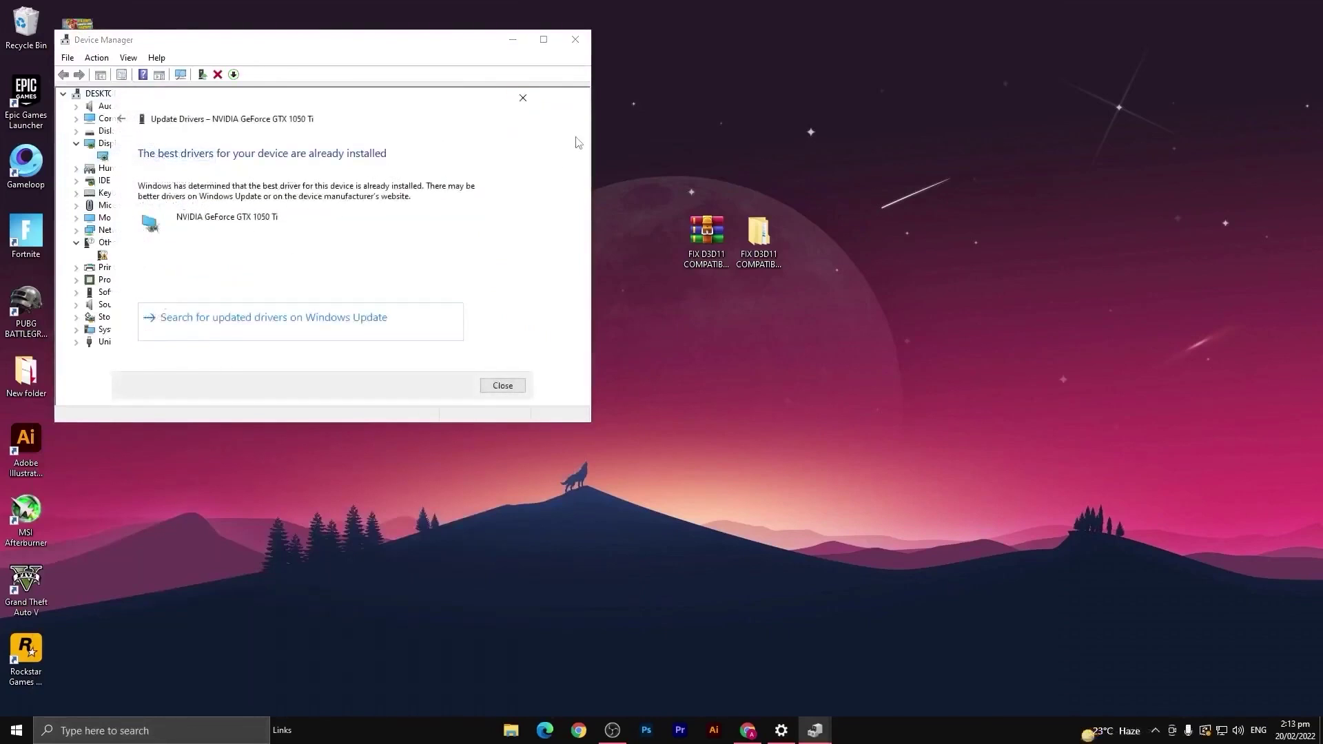
left_click(523, 98)
left_click(575, 40)
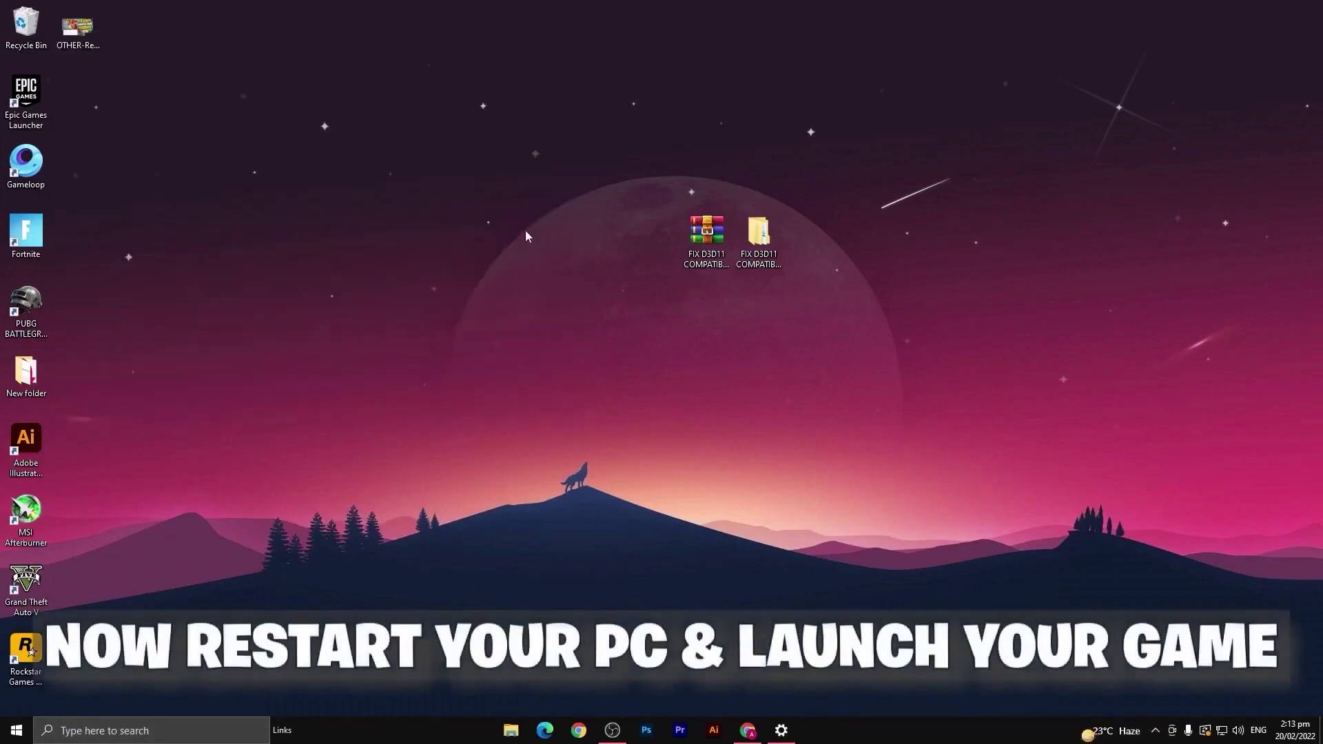
Step: Launch Fortnite from its desktop shortcut
double_click(42, 230)
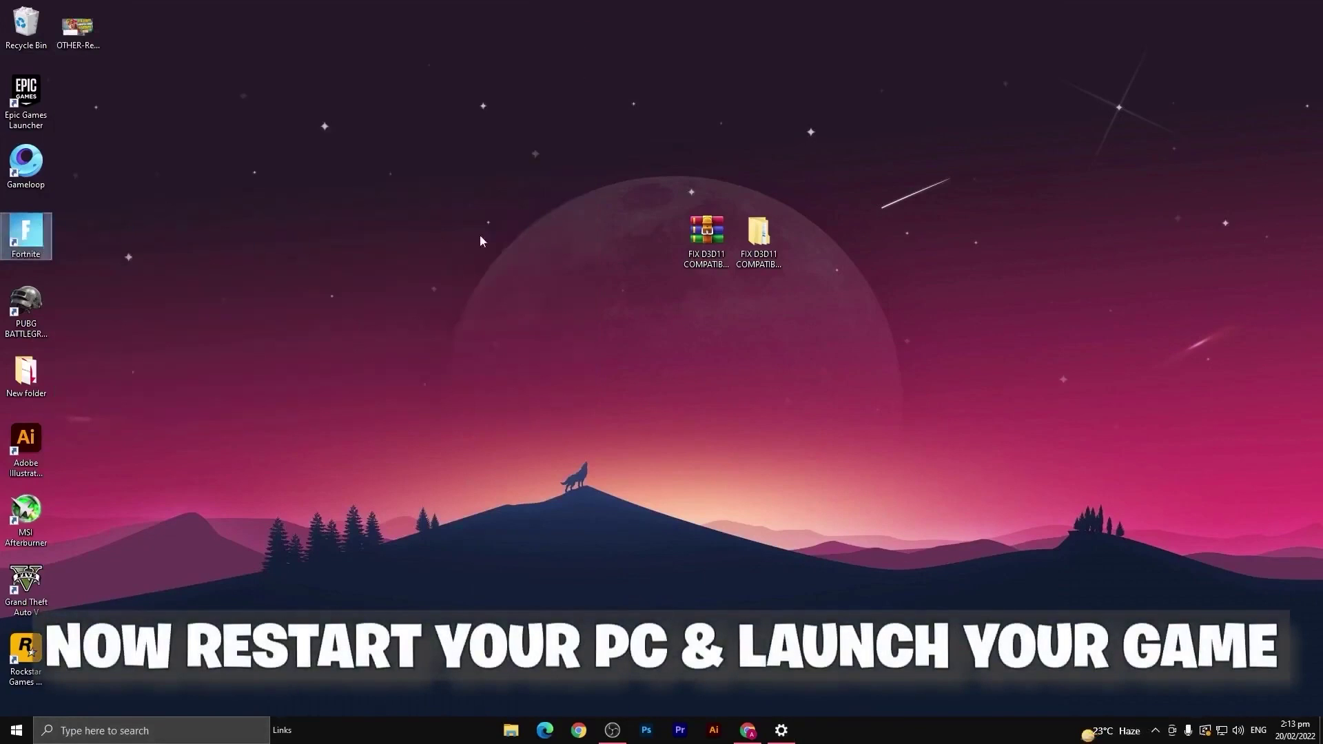